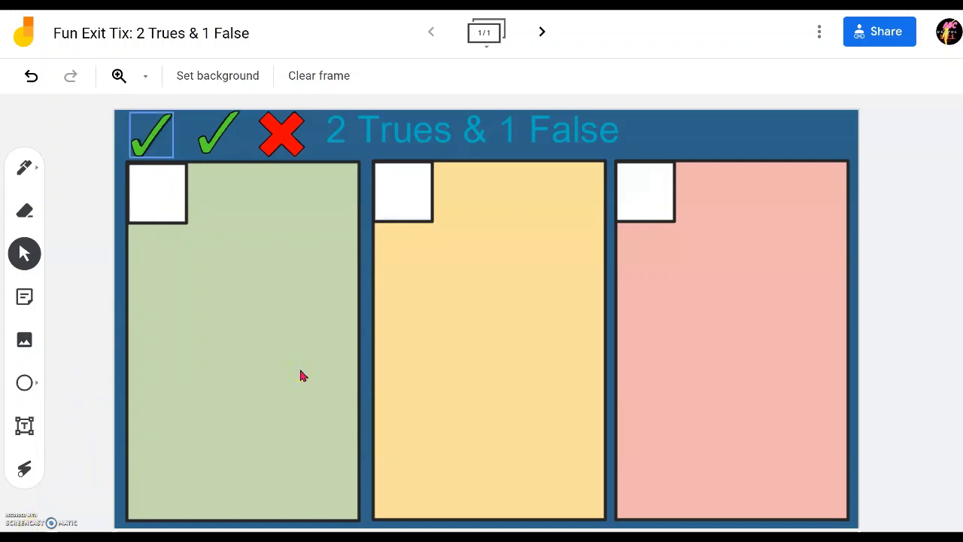
{"action": "left_click", "coordinate": [331, 373]}
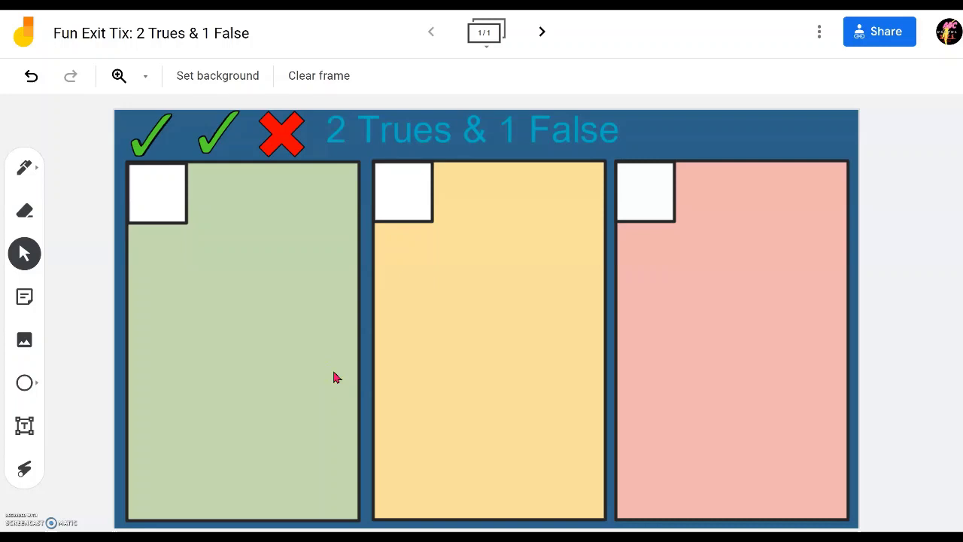
{"action": "left_click", "coordinate": [338, 376]}
{"action": "left_click", "coordinate": [293, 364]}
Step: Pull one mark off each of the two check-mark stacks and one off the red X stack, just below the originals
{"action": "left_click_drag", "start_coordinate": [154, 141], "coordinate": [165, 156]}
{"action": "left_click_drag", "start_coordinate": [220, 136], "coordinate": [230, 158]}
{"action": "left_click_drag", "start_coordinate": [282, 134], "coordinate": [292, 165]}
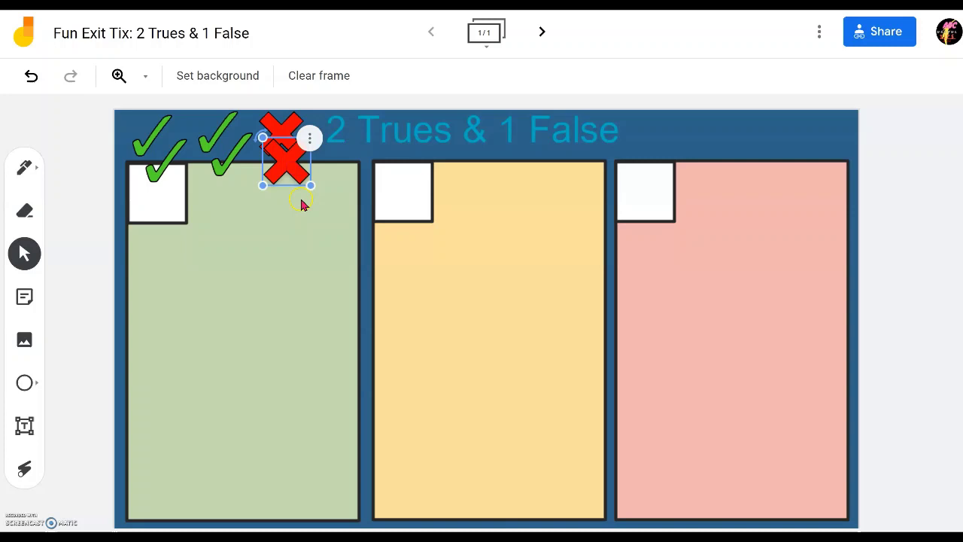
{"action": "left_click", "coordinate": [299, 195]}
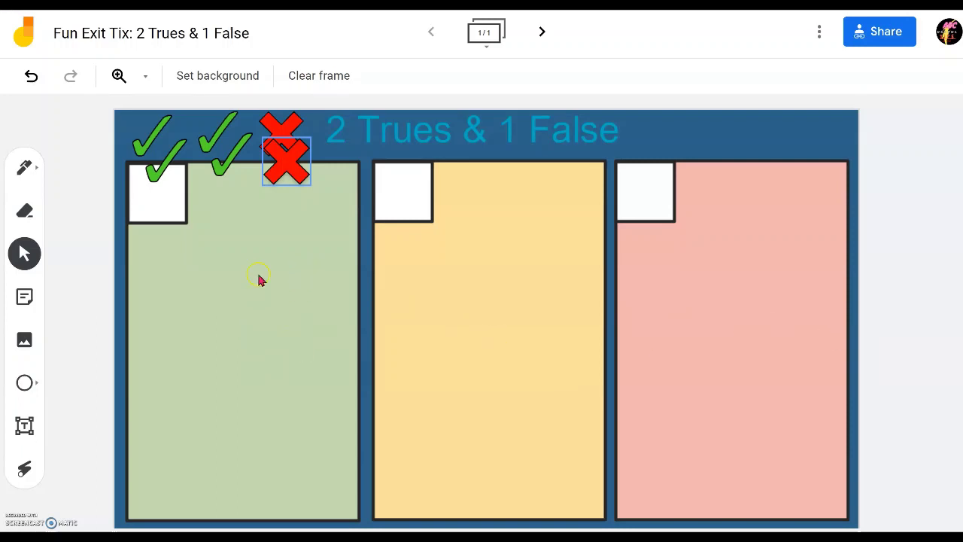
Step: Place the loose check marks in the white boxes of the green and yellow columns and the red X in the pink column's box
{"action": "left_click_drag", "start_coordinate": [161, 158], "coordinate": [397, 197]}
{"action": "left_click_drag", "start_coordinate": [300, 157], "coordinate": [651, 190]}
{"action": "left_click_drag", "start_coordinate": [225, 162], "coordinate": [161, 189]}
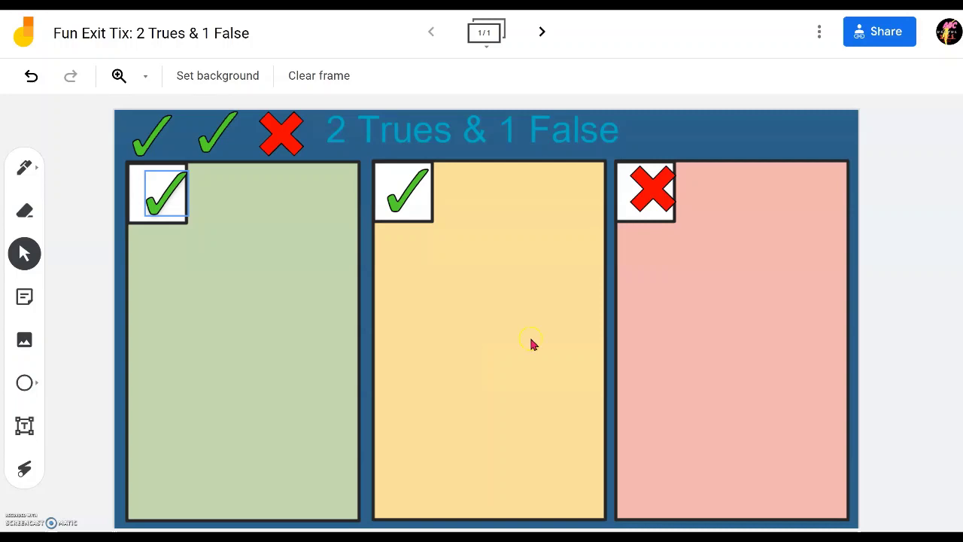
{"action": "left_click", "coordinate": [712, 330]}
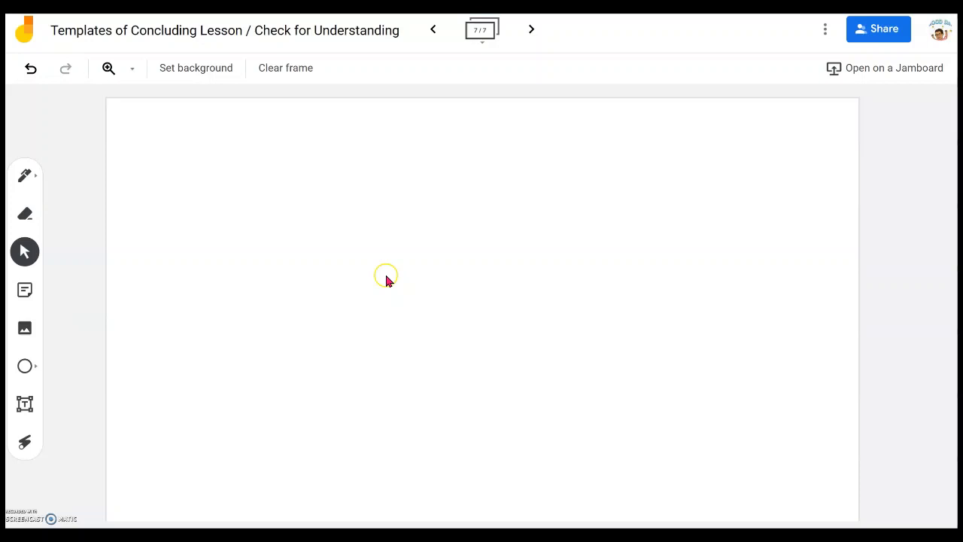
{"action": "left_click", "coordinate": [433, 30]}
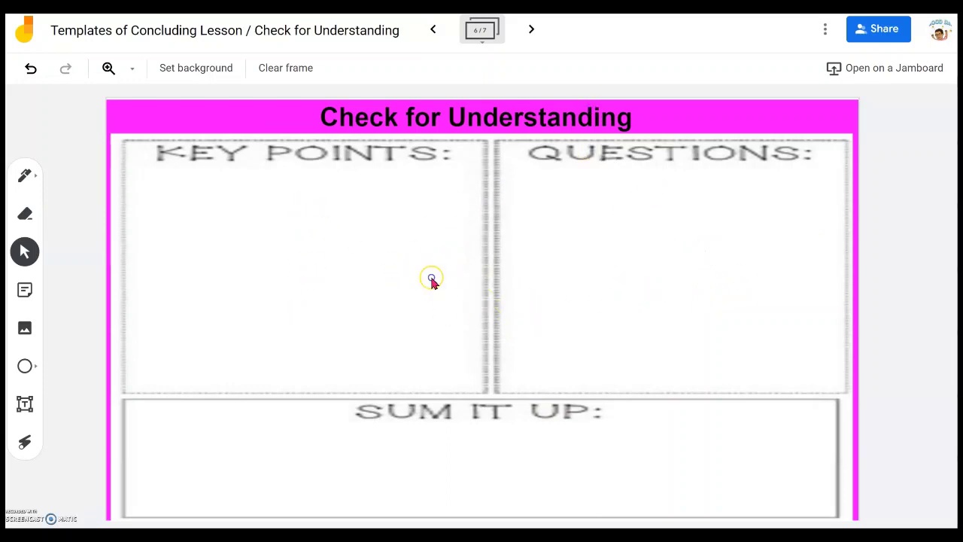
{"action": "left_click", "coordinate": [532, 29]}
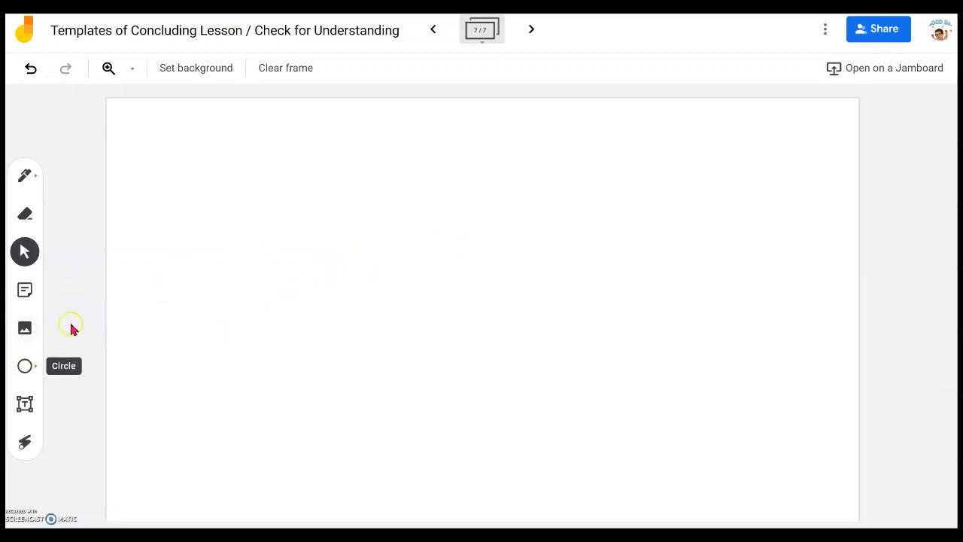
Step: Add a text box at the top centre of the blank frame and set its text style to Title
{"action": "left_click", "coordinate": [25, 404]}
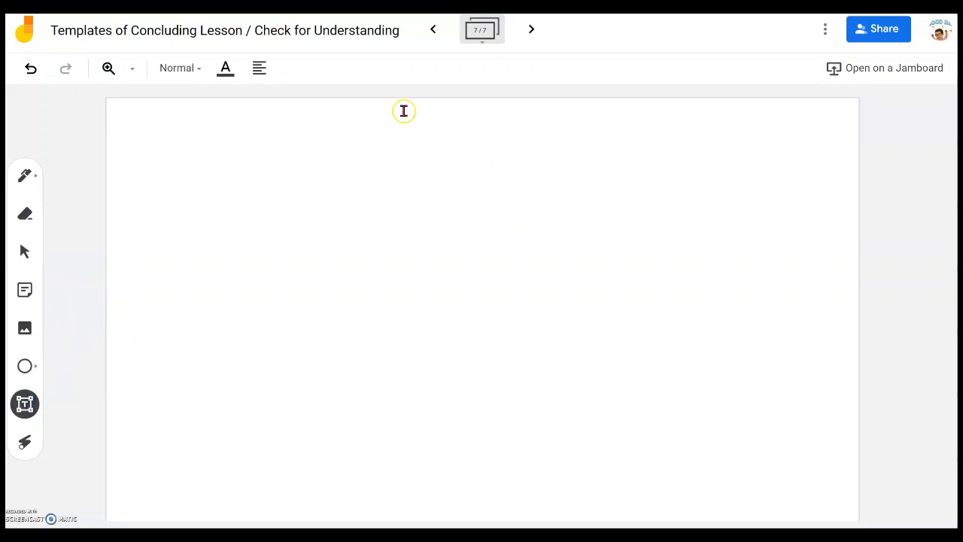
{"action": "left_click_drag", "start_coordinate": [359, 99], "coordinate": [456, 123]}
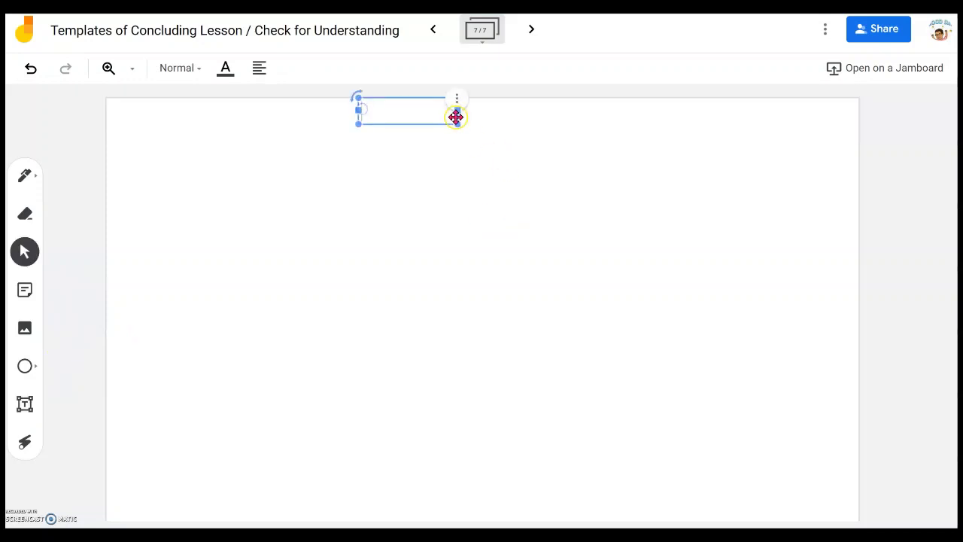
{"action": "left_click", "coordinate": [200, 70]}
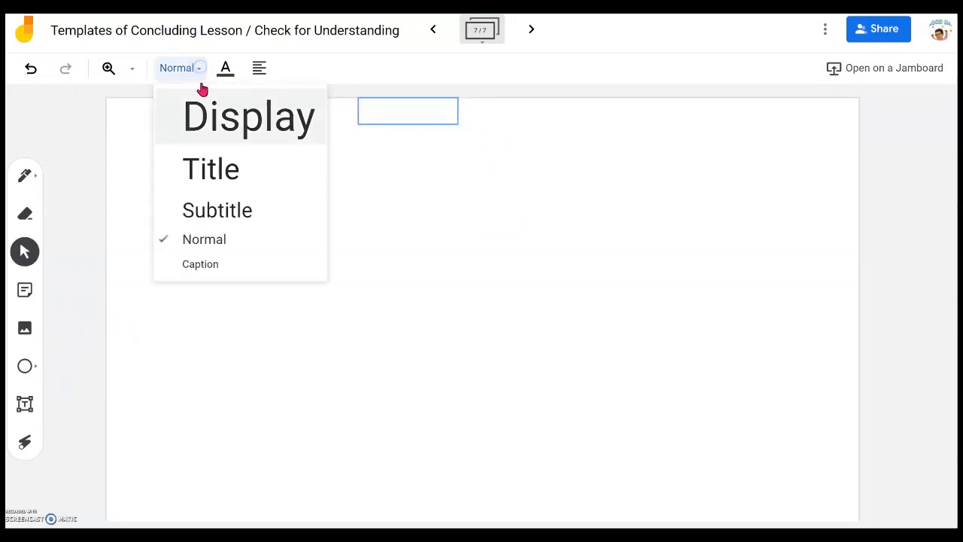
{"action": "left_click", "coordinate": [226, 169]}
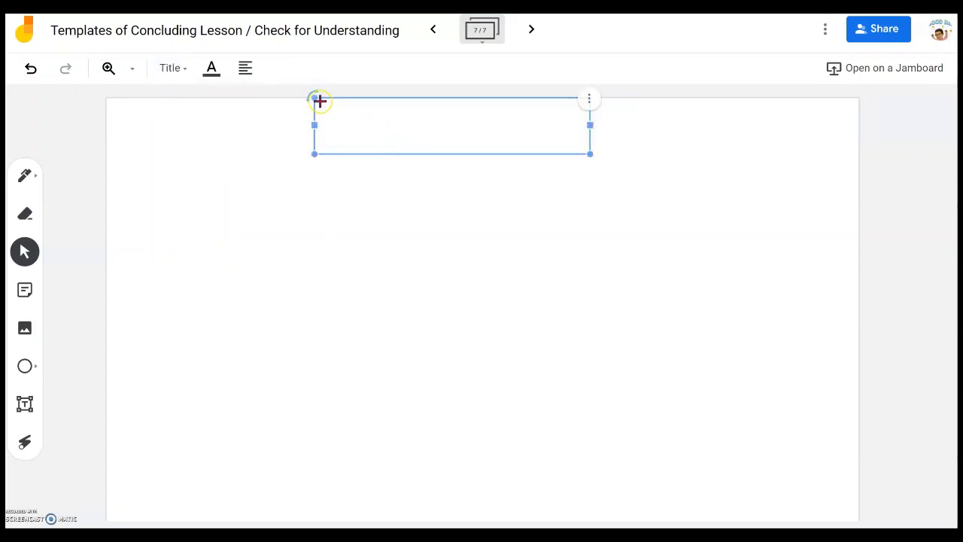
{"action": "left_click", "coordinate": [187, 69]}
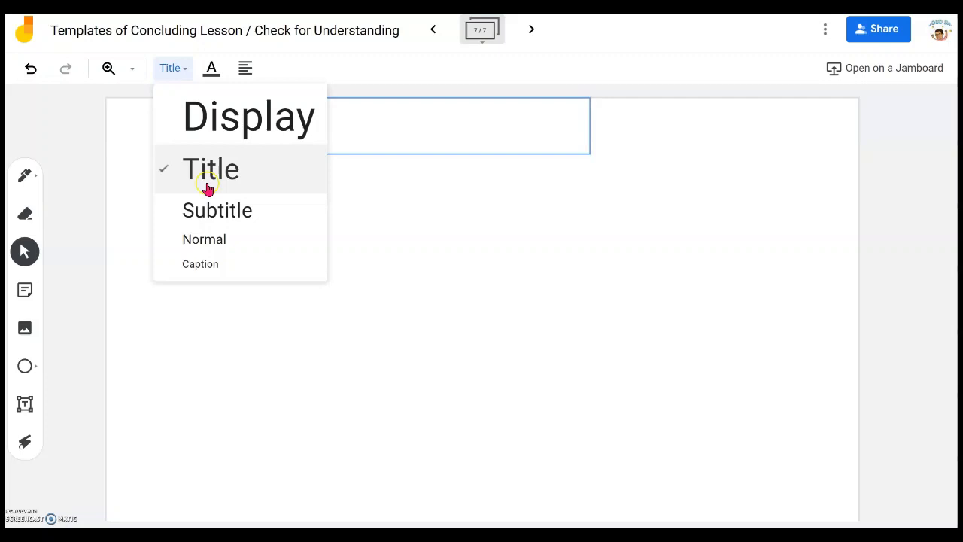
{"action": "left_click", "coordinate": [180, 67]}
{"action": "left_click_drag", "start_coordinate": [382, 118], "coordinate": [384, 123]}
{"action": "left_click", "coordinate": [393, 129]}
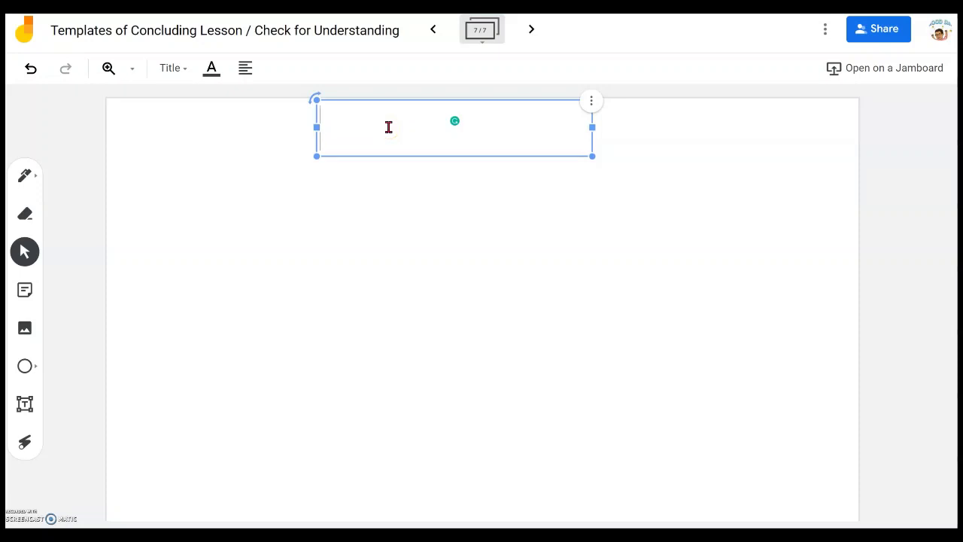
Step: Enter "2 Trues & 1 False" as the heading, widen its box to fit one line and nudge it up
{"action": "type", "text": "2 Trues "}
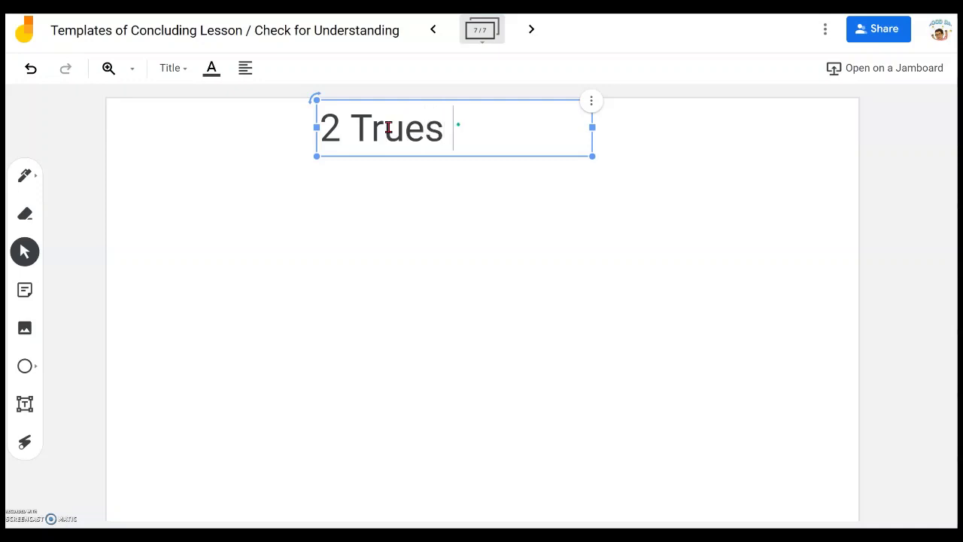
{"action": "type", "text": "& "}
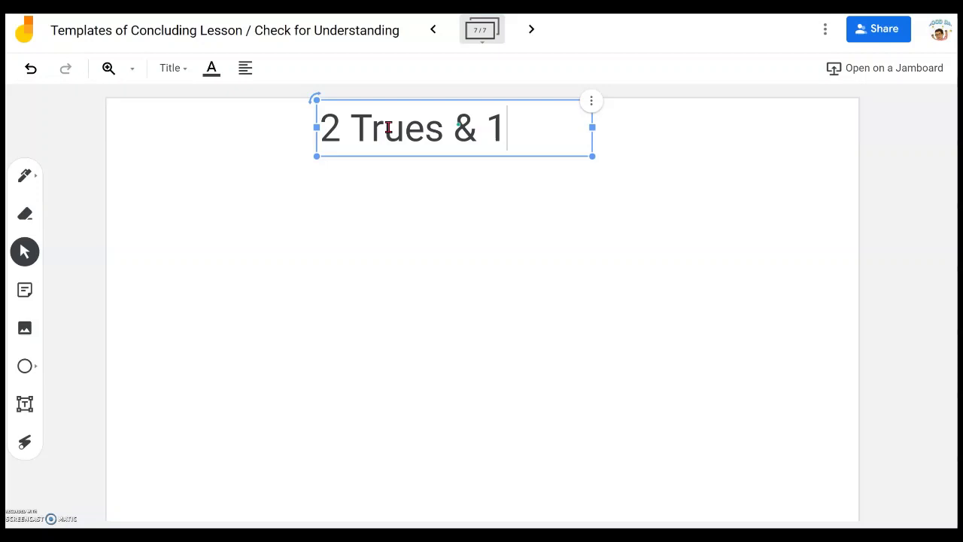
{"action": "type", "text": "1 False"}
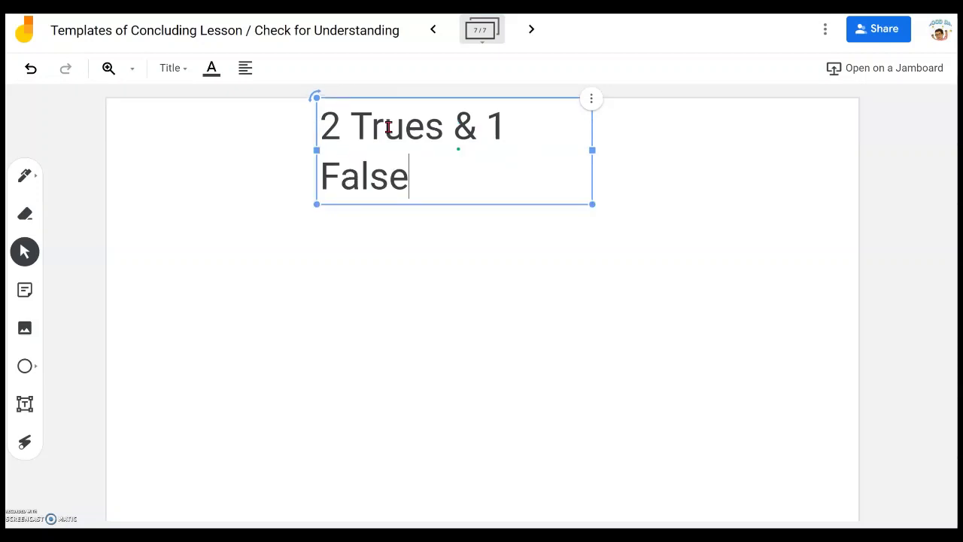
{"action": "left_click_drag", "start_coordinate": [592, 150], "coordinate": [615, 148]}
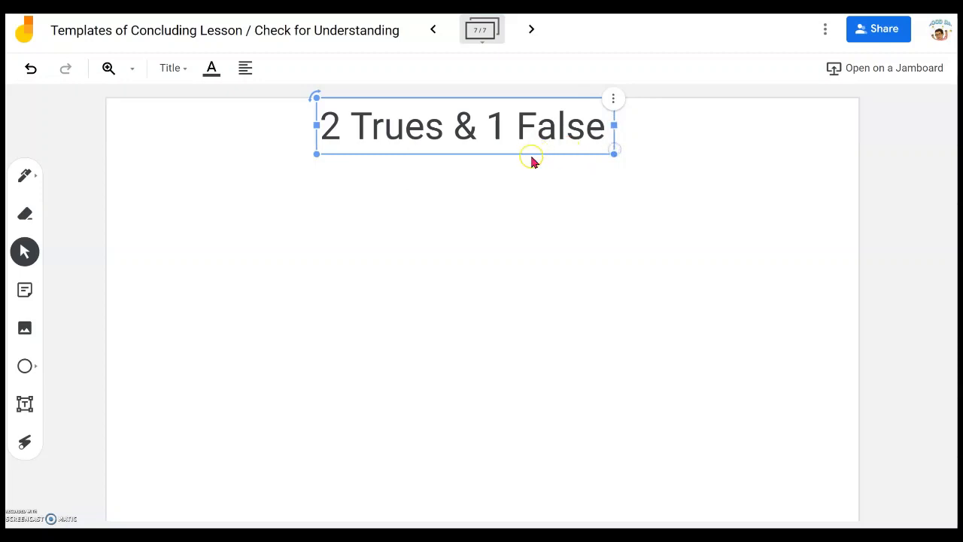
{"action": "left_click_drag", "start_coordinate": [529, 150], "coordinate": [530, 145]}
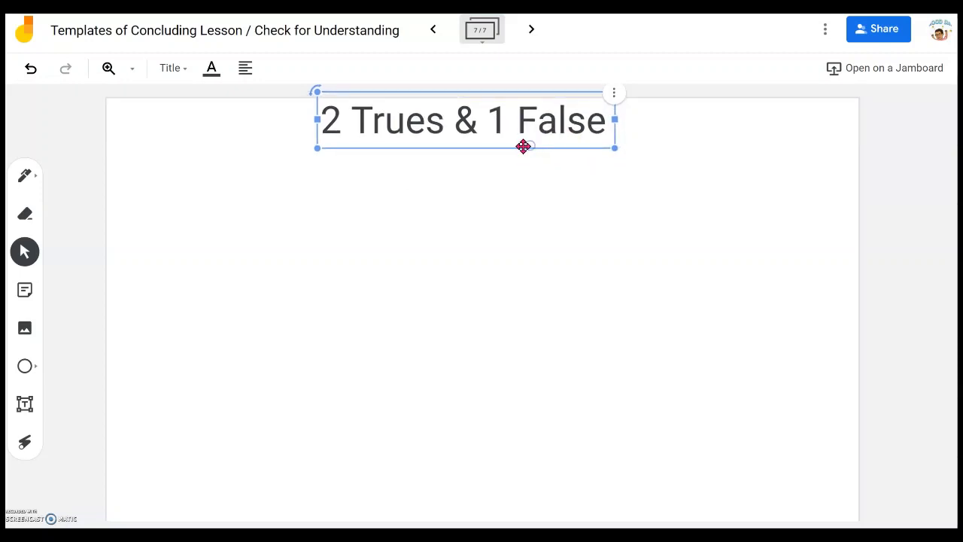
Step: Change the heading's text colour to blue
{"action": "left_click", "coordinate": [210, 69]}
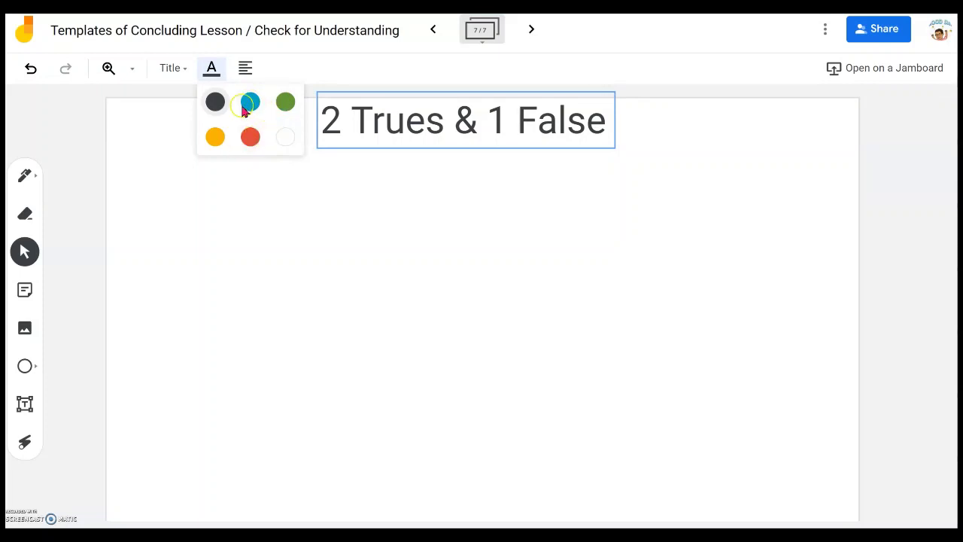
{"action": "left_click", "coordinate": [245, 107]}
{"action": "left_click", "coordinate": [572, 215]}
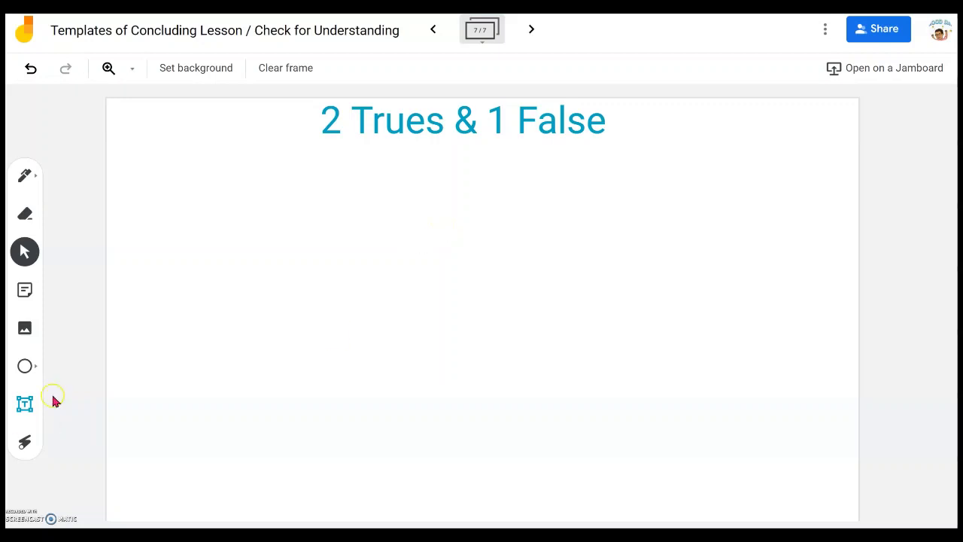
Step: Draw a tall rectangle with the square shape, filling the left third of the frame below the heading
{"action": "left_click", "coordinate": [27, 366]}
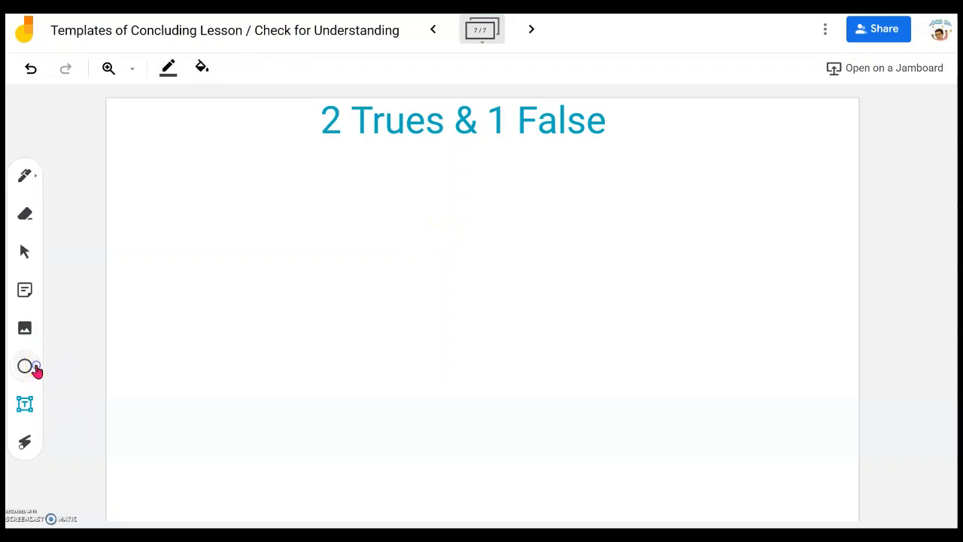
{"action": "left_click", "coordinate": [35, 369]}
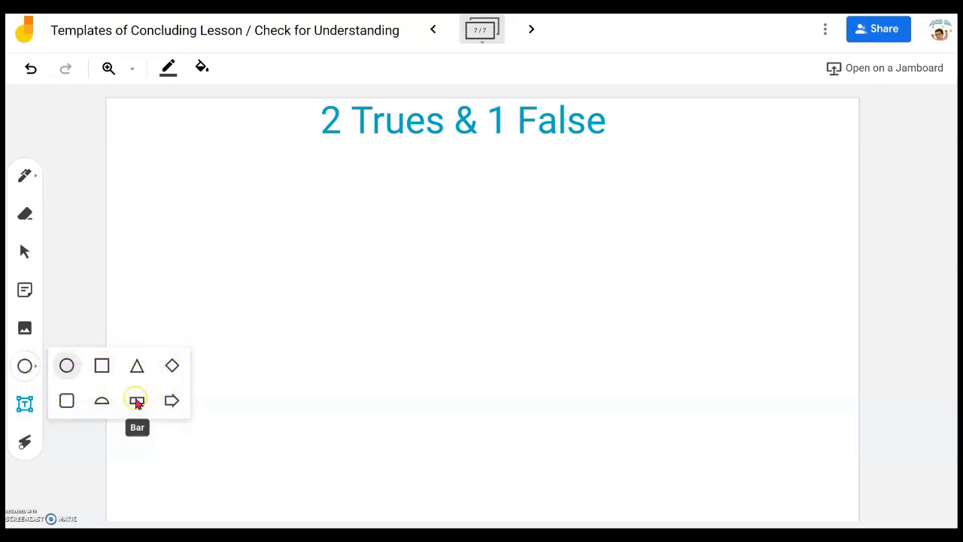
{"action": "left_click", "coordinate": [102, 365]}
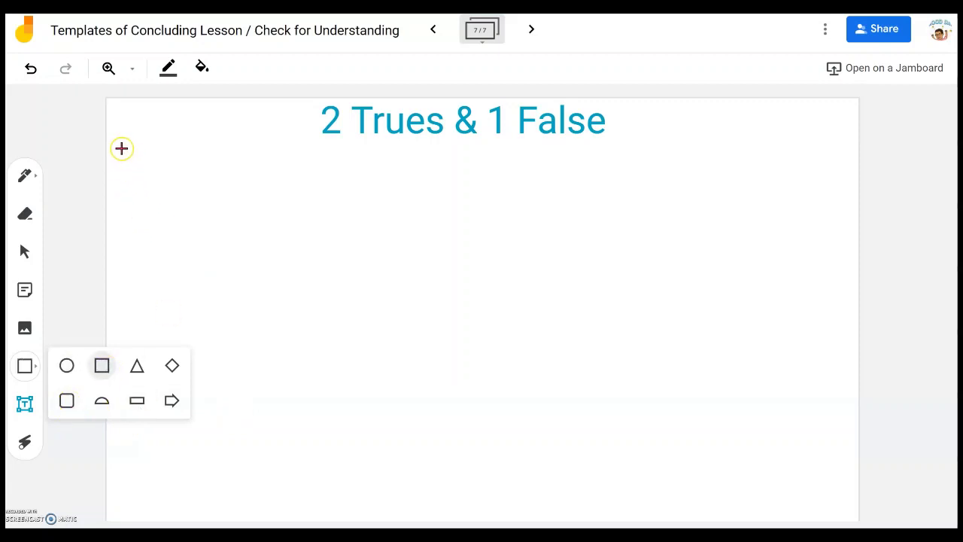
{"action": "mouse_move", "coordinate": [118, 148]}
{"action": "left_mouse_down"}
{"action": "mouse_move", "coordinate": [204, 155]}
{"action": "mouse_move", "coordinate": [354, 196]}
{"action": "mouse_move", "coordinate": [359, 451]}
{"action": "mouse_move", "coordinate": [373, 509]}
{"action": "mouse_move", "coordinate": [353, 512]}
{"action": "left_mouse_up"}
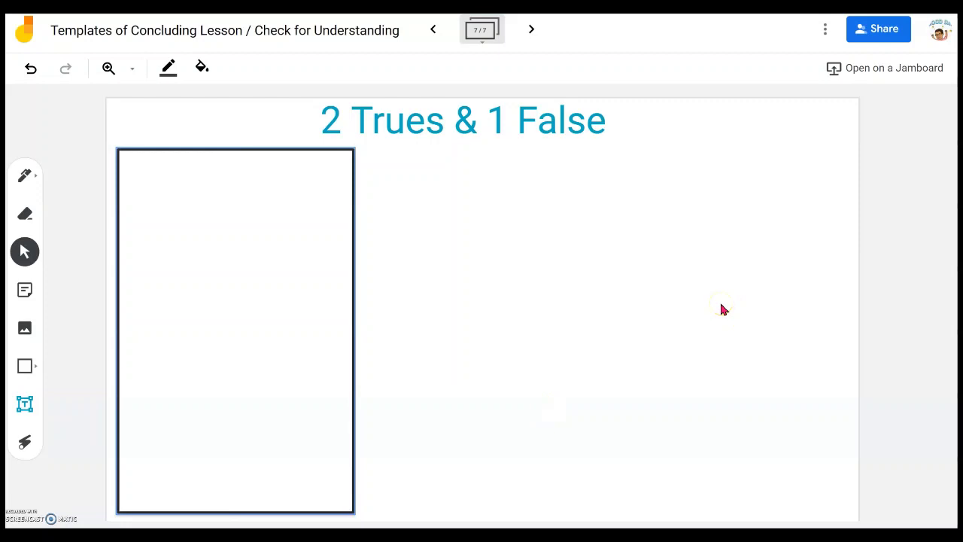
{"action": "left_click", "coordinate": [270, 303]}
{"action": "left_click", "coordinate": [398, 255]}
{"action": "left_click", "coordinate": [255, 218]}
{"action": "left_click", "coordinate": [636, 253]}
Step: Duplicate the tall rectangle and place the copy beside it as the middle column
{"action": "left_click", "coordinate": [267, 284]}
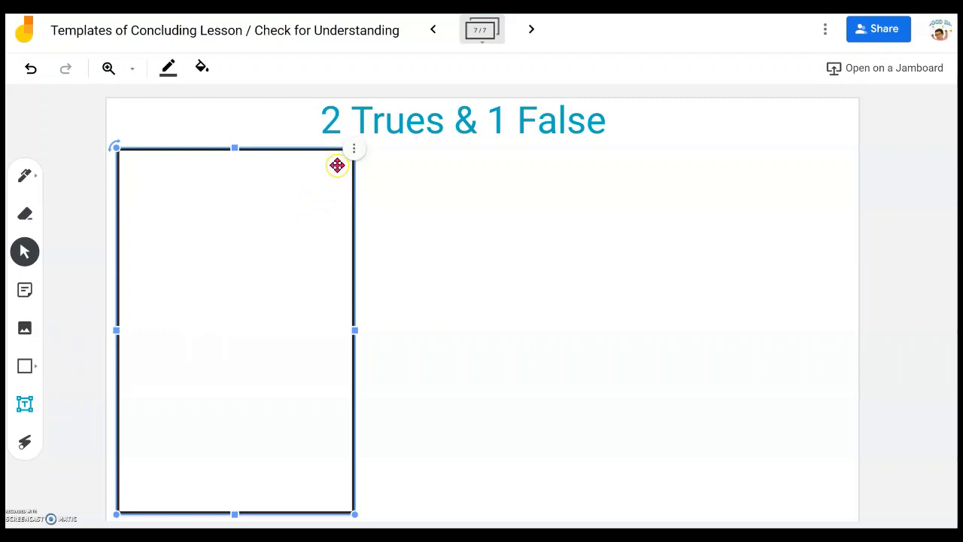
{"action": "left_click", "coordinate": [353, 148]}
{"action": "left_click", "coordinate": [420, 155]}
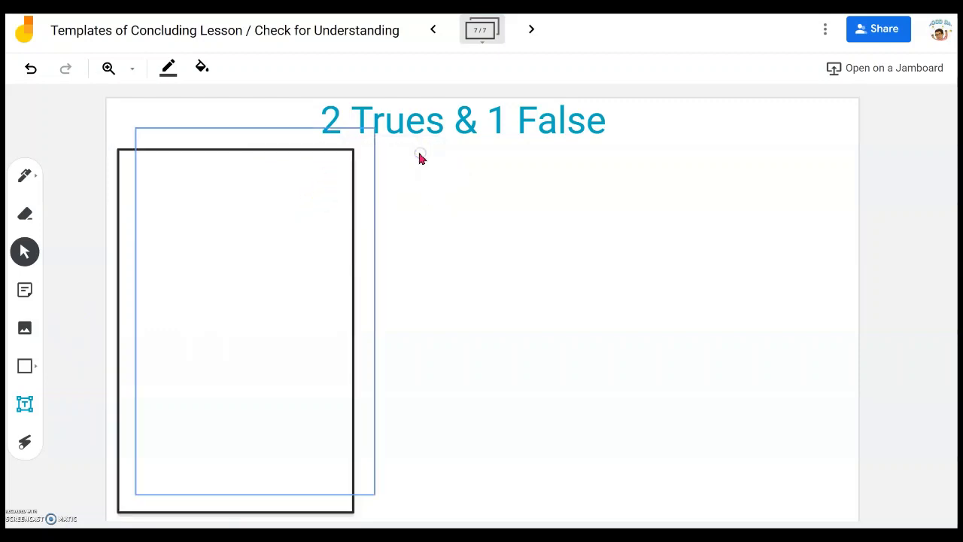
{"action": "left_click_drag", "start_coordinate": [316, 204], "coordinate": [537, 225]}
Step: Duplicate the middle rectangle and align the copy as the third column in the right third of the frame
{"action": "left_click", "coordinate": [600, 152]}
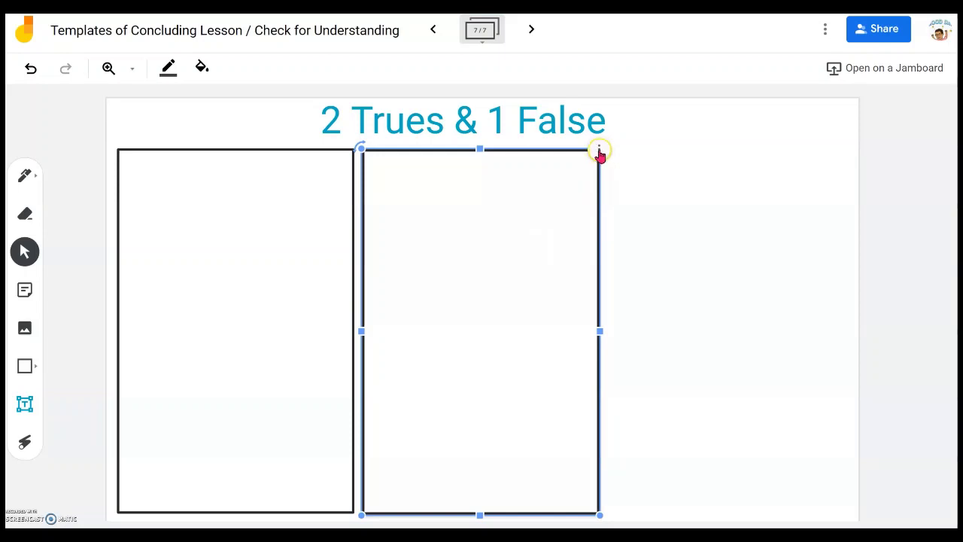
{"action": "left_click", "coordinate": [599, 153]}
{"action": "left_click", "coordinate": [639, 161]}
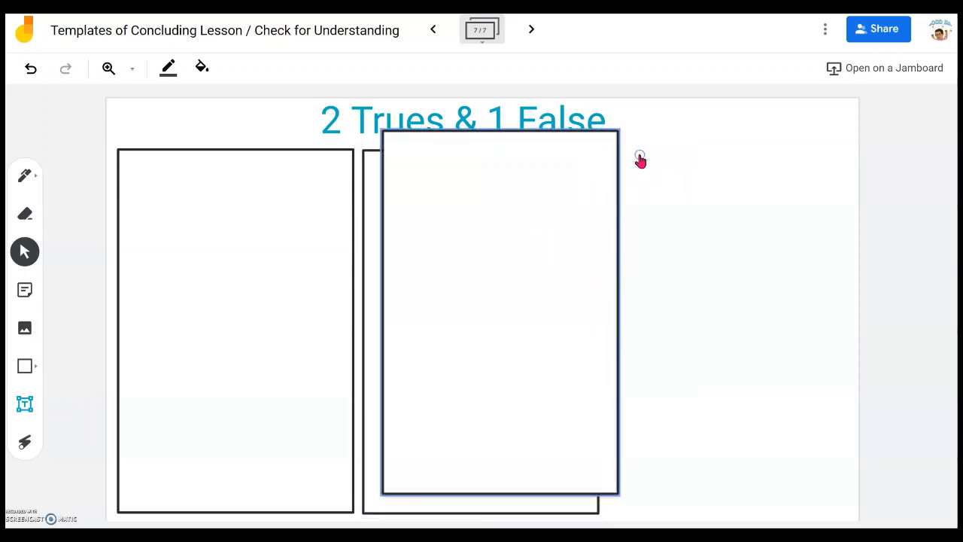
{"action": "left_click_drag", "start_coordinate": [564, 225], "coordinate": [790, 246]}
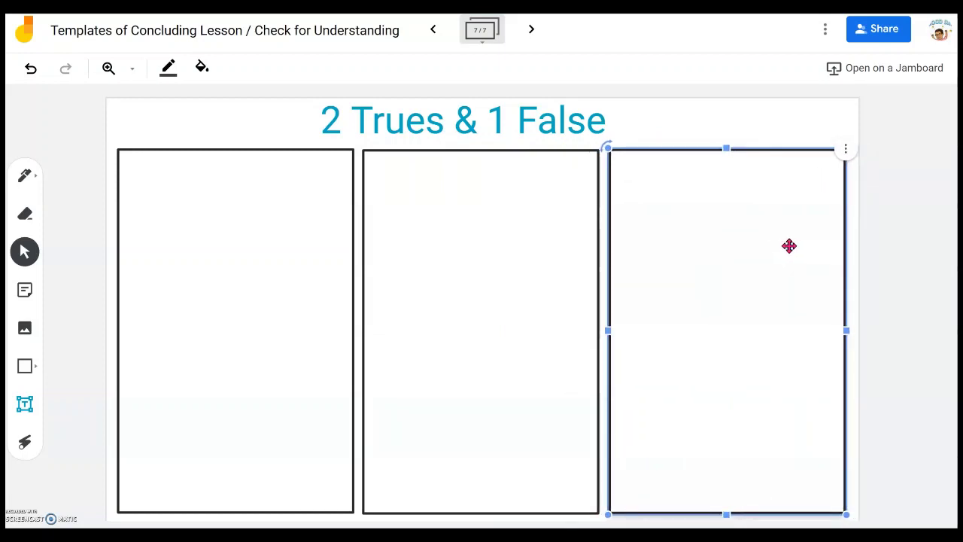
{"action": "left_click", "coordinate": [801, 246]}
{"action": "left_click", "coordinate": [885, 258]}
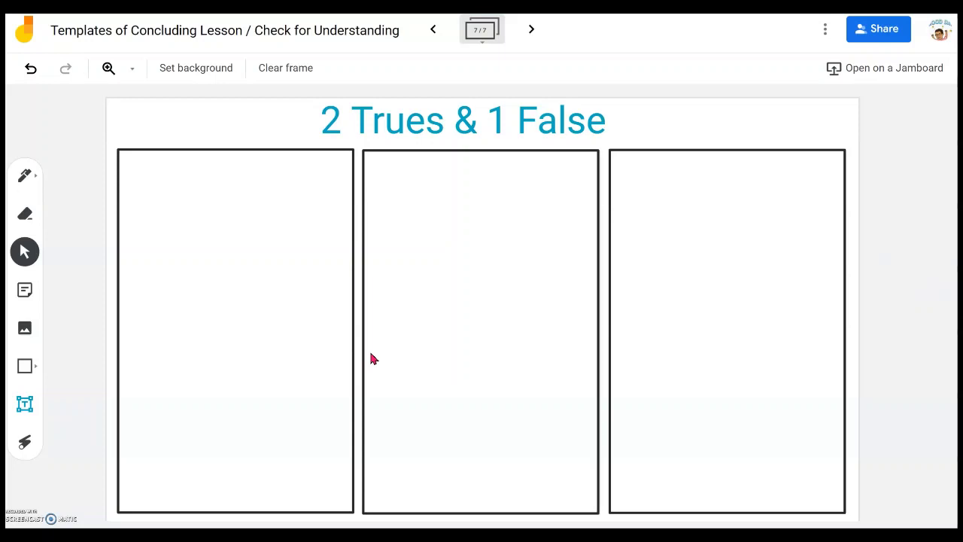
{"action": "left_click", "coordinate": [704, 367]}
{"action": "left_click", "coordinate": [419, 338]}
{"action": "left_click", "coordinate": [242, 251]}
{"action": "left_click", "coordinate": [256, 331]}
{"action": "left_click", "coordinate": [180, 359]}
{"action": "left_click", "coordinate": [455, 96]}
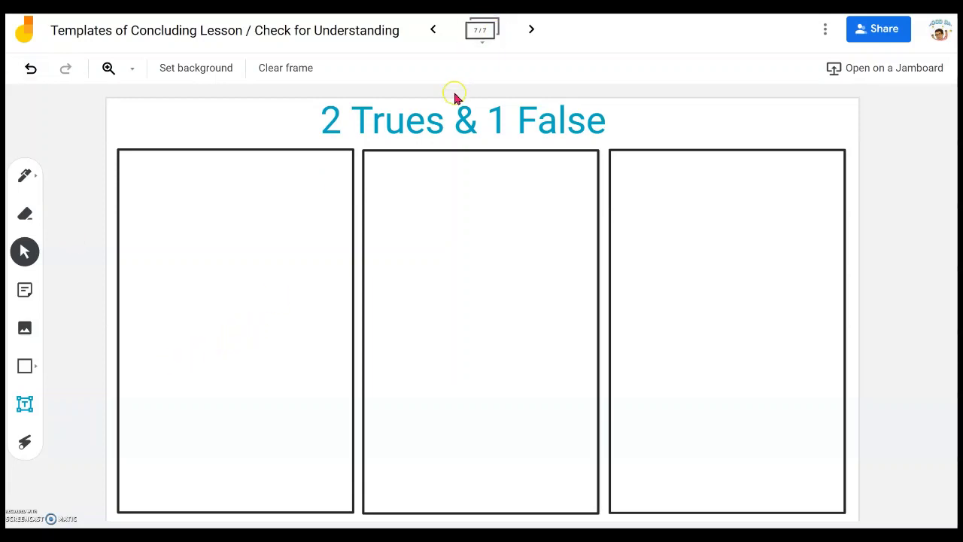
{"action": "left_click", "coordinate": [15, 514]}
{"action": "left_click", "coordinate": [55, 319]}
{"action": "left_click", "coordinate": [22, 329]}
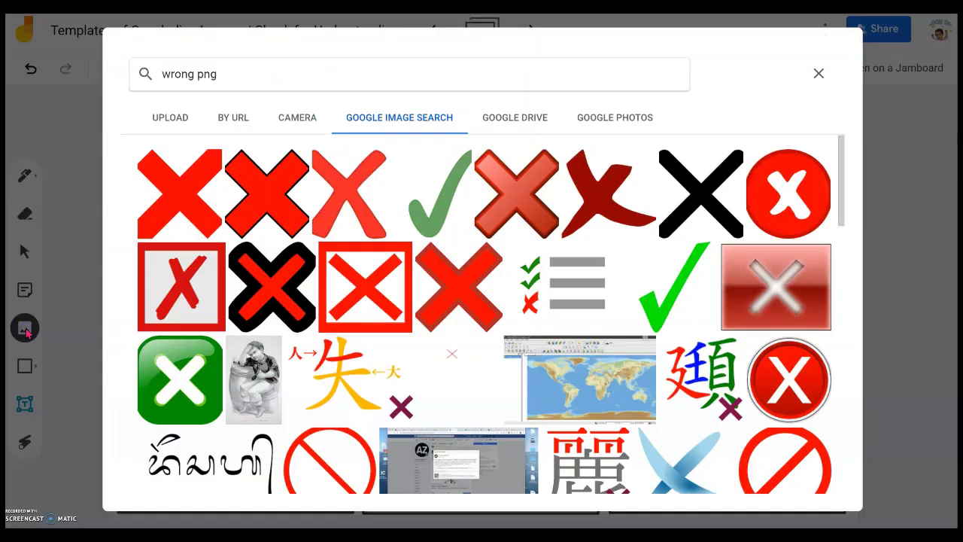
{"action": "left_click_drag", "start_coordinate": [194, 73], "coordinate": [123, 84]}
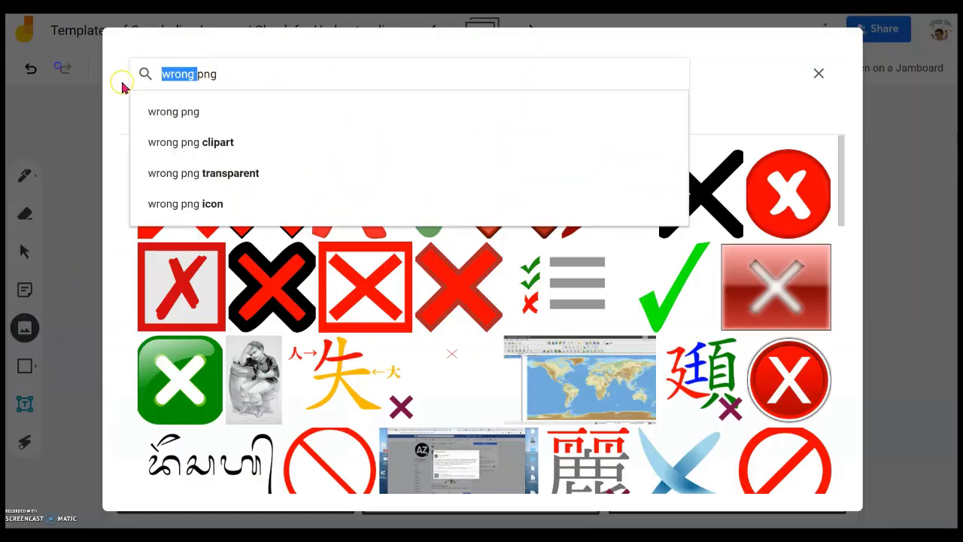
{"action": "left_click", "coordinate": [820, 73]}
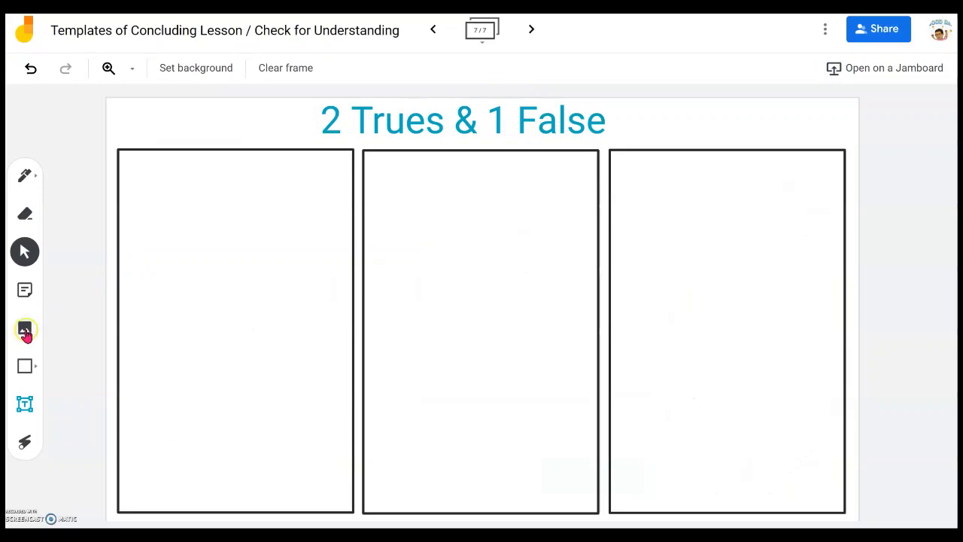
Step: Search Google Images for "tick png white" to add a picture to the frame
{"action": "left_click", "coordinate": [25, 327]}
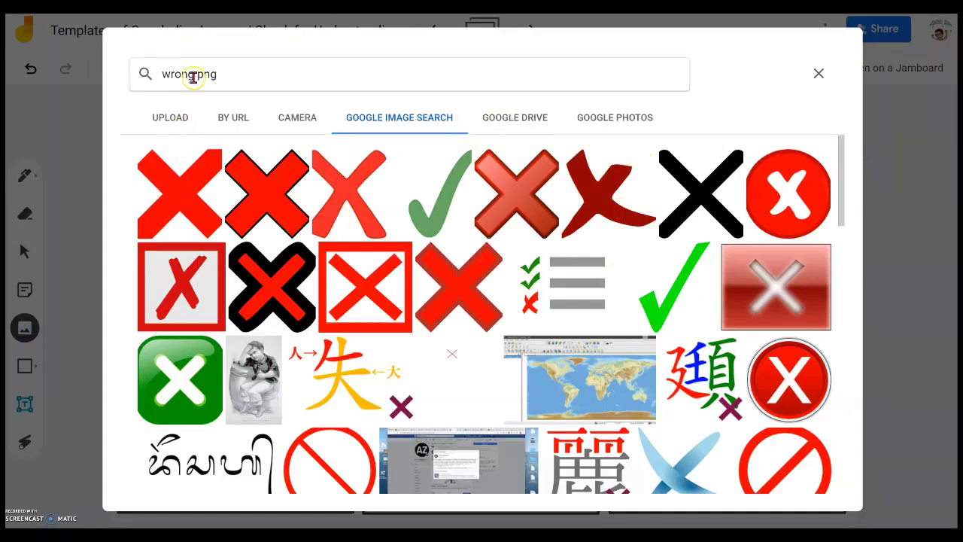
{"action": "left_click", "coordinate": [78, 417]}
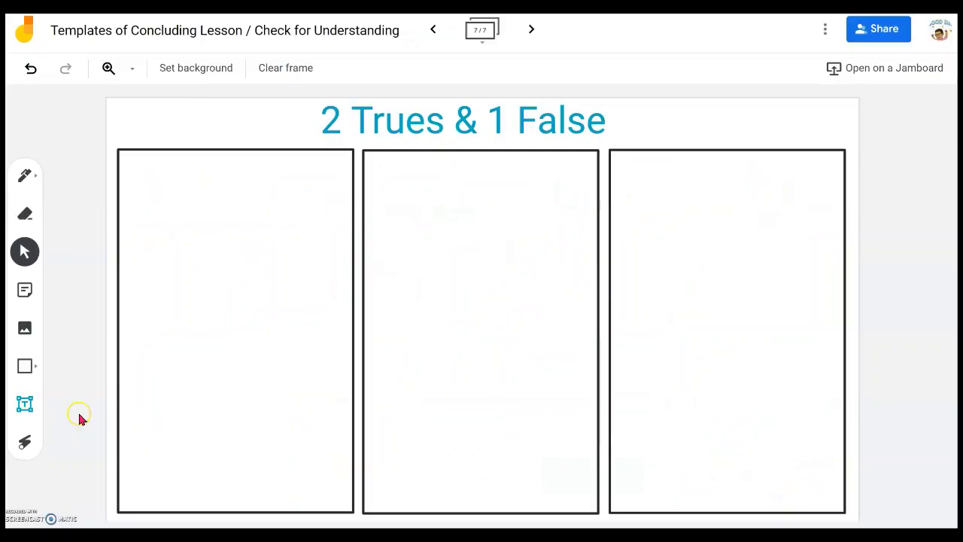
{"action": "left_click", "coordinate": [24, 328]}
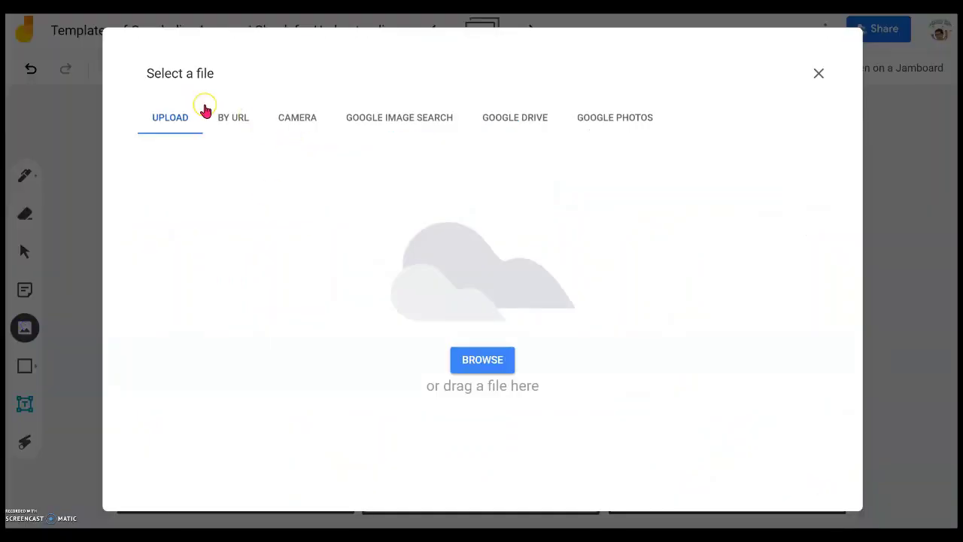
{"action": "left_click", "coordinate": [170, 132]}
{"action": "left_click", "coordinate": [408, 130]}
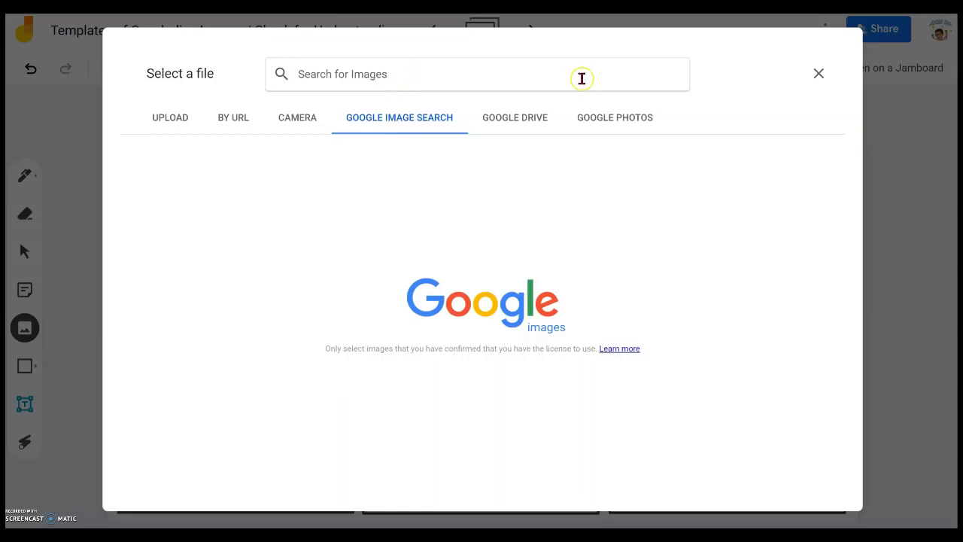
{"action": "left_click", "coordinate": [418, 89]}
{"action": "type", "text": "tick"}
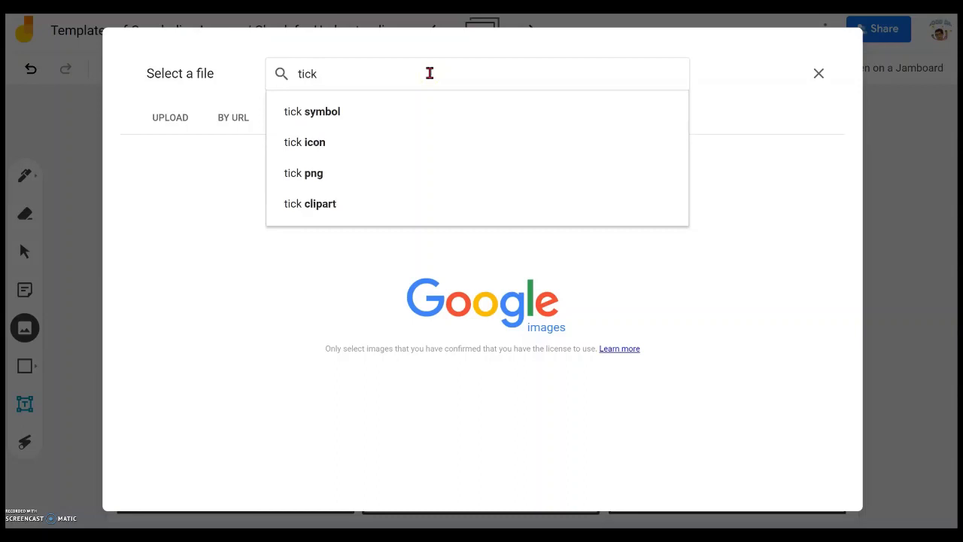
{"action": "type", "text": " png"}
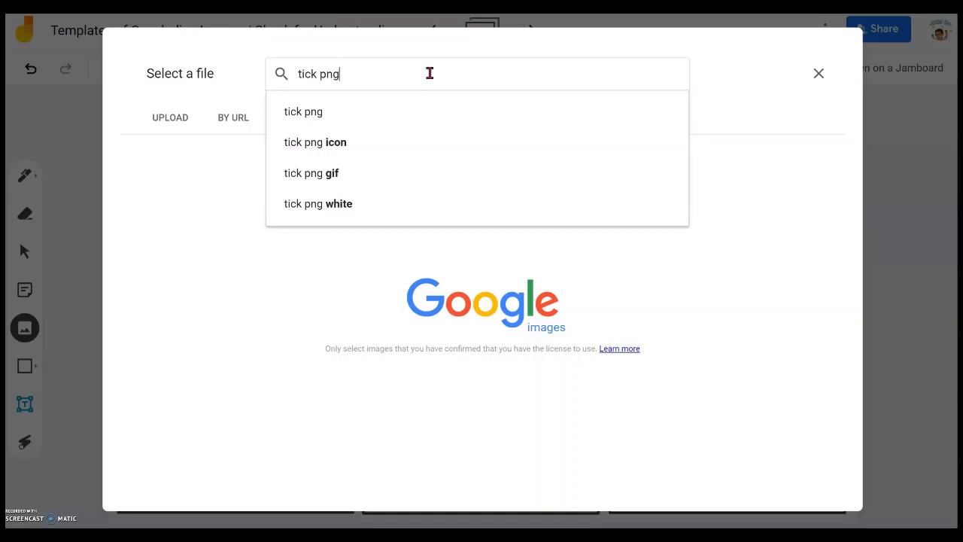
{"action": "left_click", "coordinate": [476, 212]}
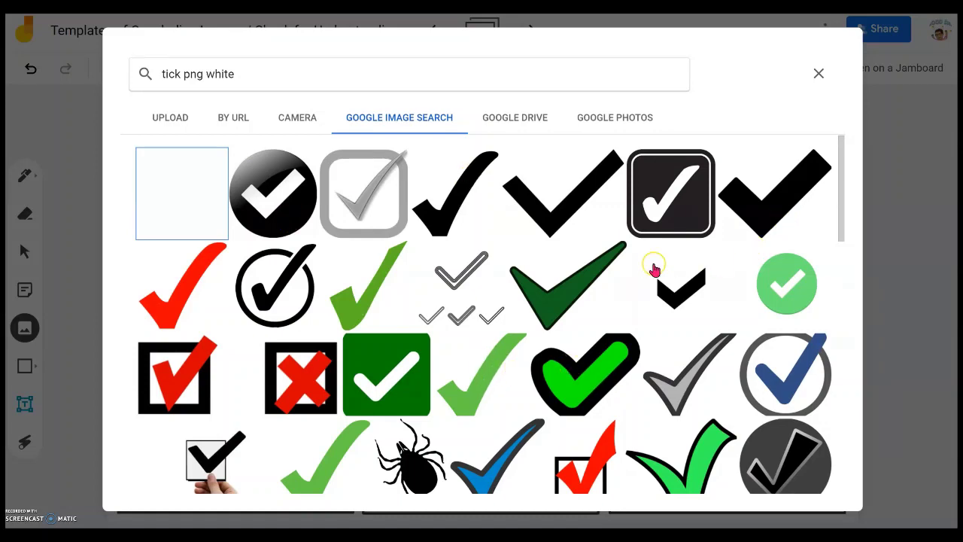
Step: Find the bright green check mark with a thin black outline among the image results and insert it into the frame
{"action": "scroll", "coordinate": [643, 253], "scroll_direction": "down", "scroll_amount": 1}
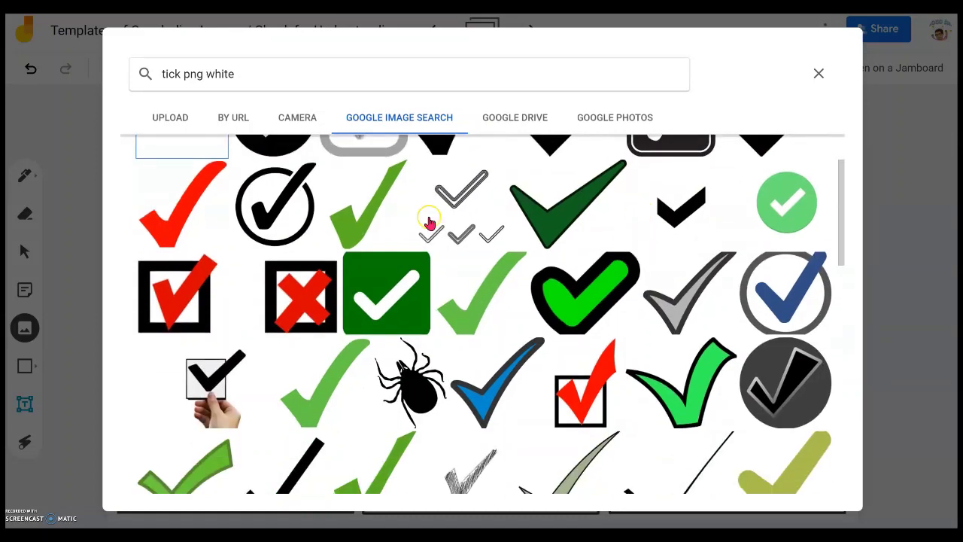
{"action": "scroll", "coordinate": [730, 236], "scroll_direction": "up", "scroll_amount": 1}
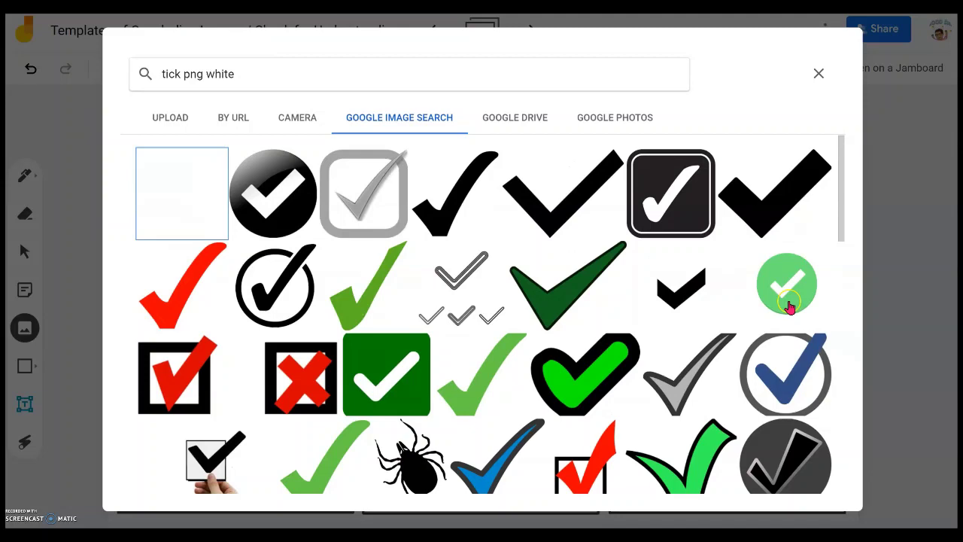
{"action": "scroll", "coordinate": [729, 280], "scroll_direction": "down", "scroll_amount": 3}
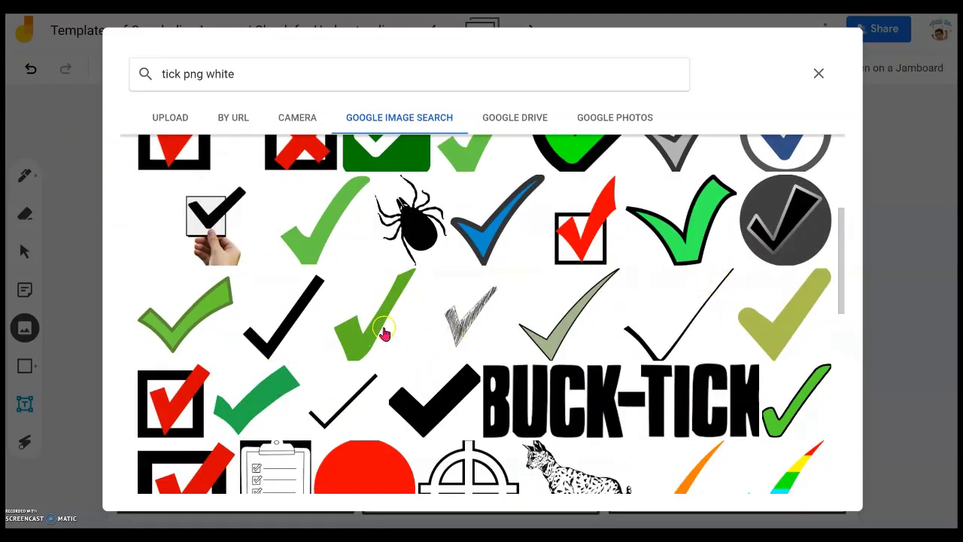
{"action": "scroll", "coordinate": [787, 256], "scroll_direction": "down", "scroll_amount": 1}
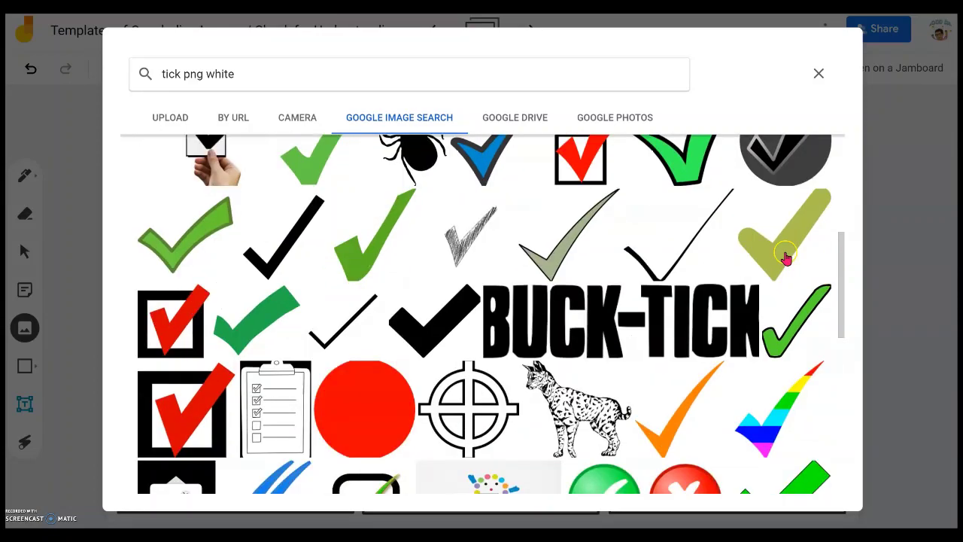
{"action": "left_click", "coordinate": [799, 323]}
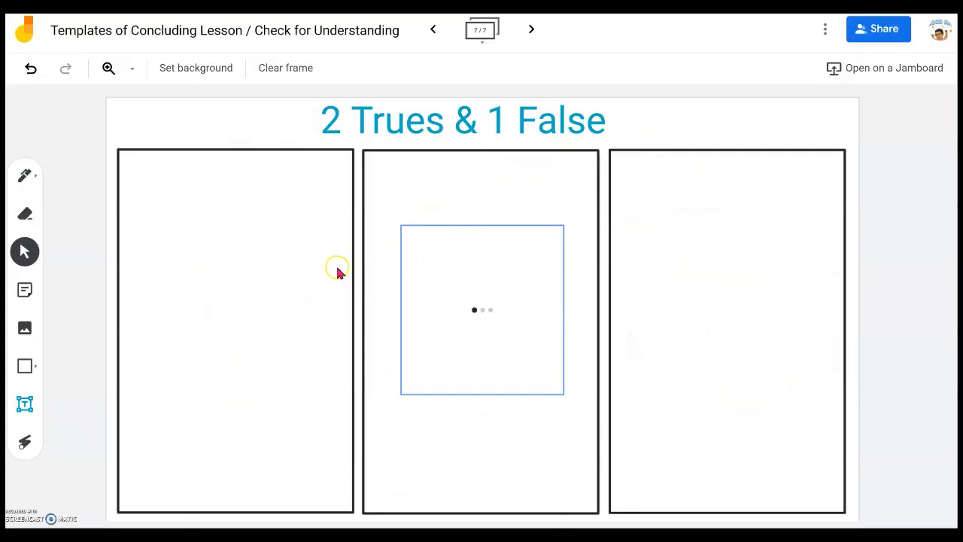
Step: Shrink the green check mark to a small icon and place it above the first column, in the frame's upper-left corner
{"action": "left_click", "coordinate": [452, 323]}
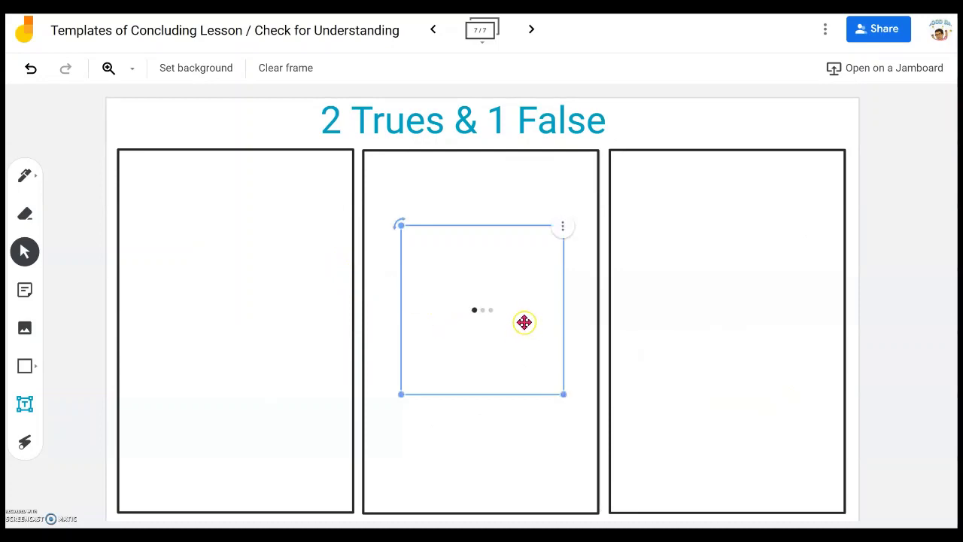
{"action": "left_click", "coordinate": [518, 354]}
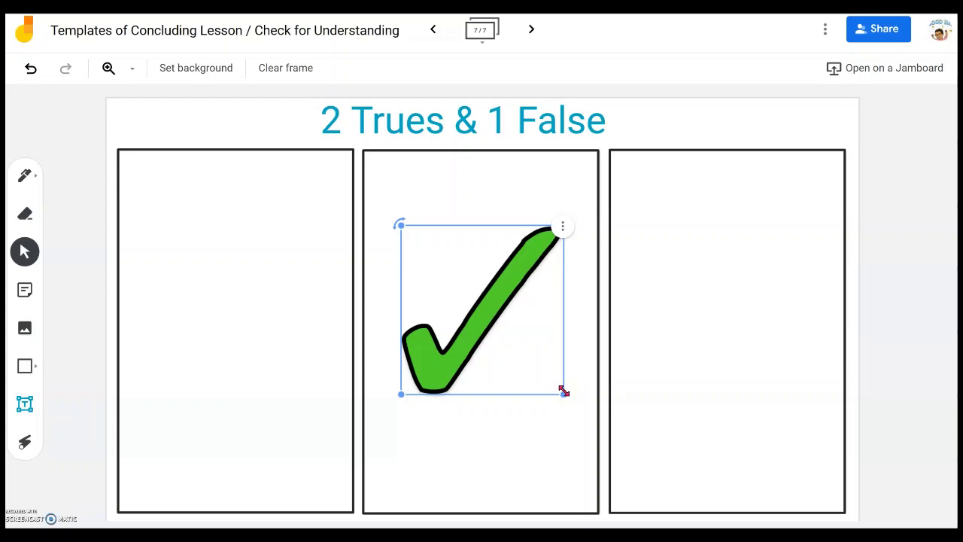
{"action": "left_click", "coordinate": [555, 361]}
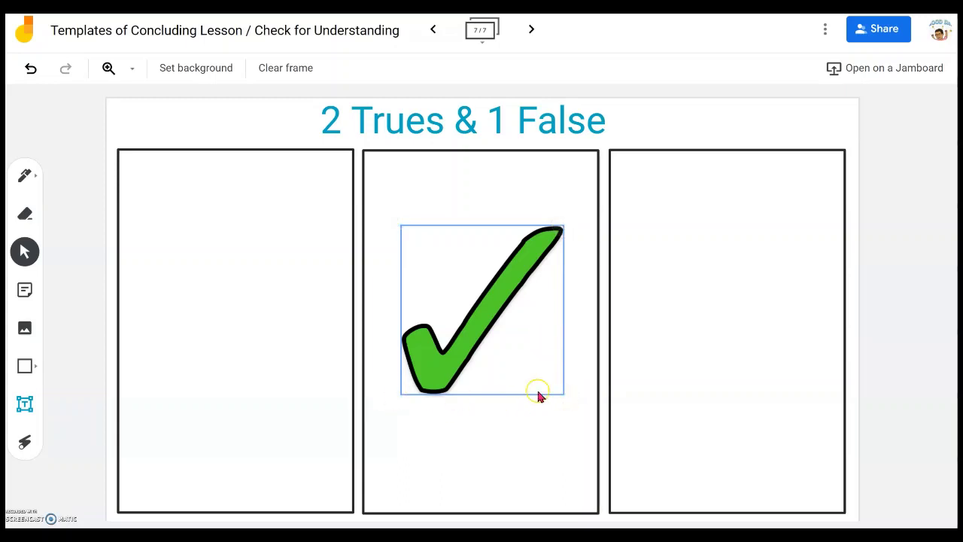
{"action": "left_click_drag", "start_coordinate": [565, 396], "coordinate": [151, 118]}
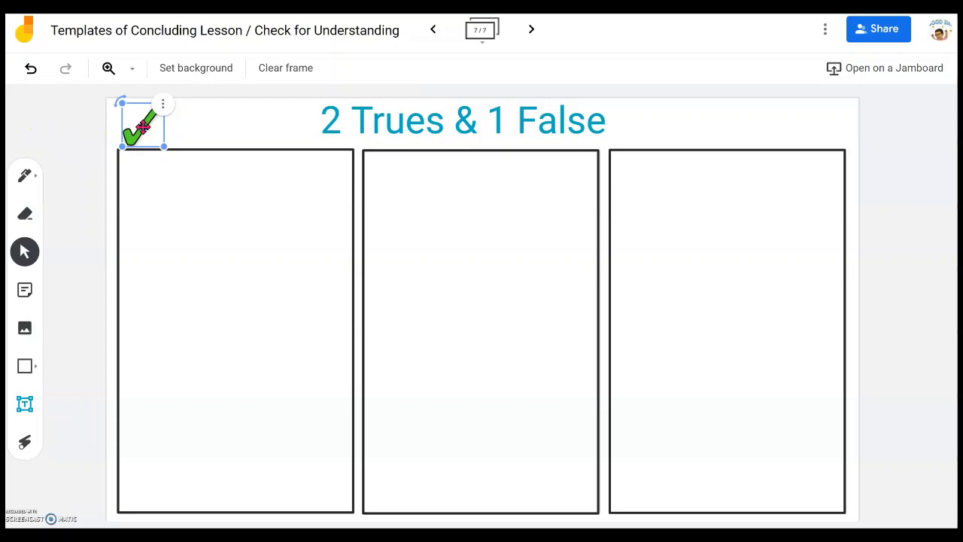
Step: Duplicate the small check mark and place the copy beside the original, above the first column
{"action": "left_click", "coordinate": [163, 104]}
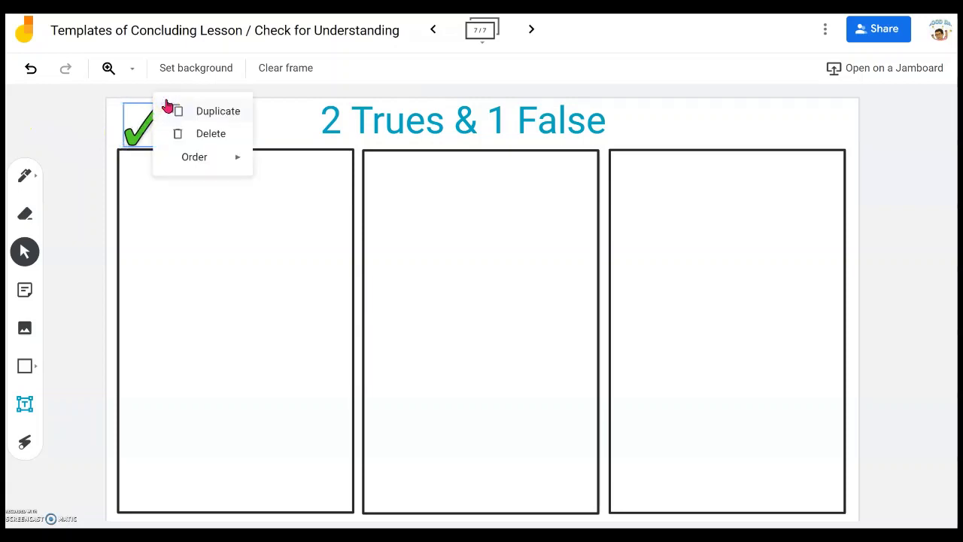
{"action": "left_click", "coordinate": [218, 112]}
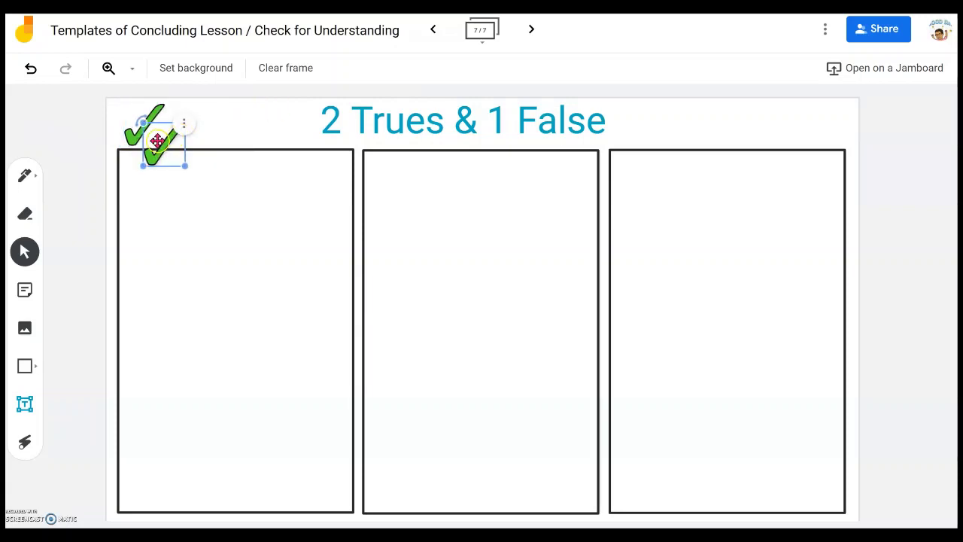
{"action": "left_click_drag", "start_coordinate": [158, 140], "coordinate": [204, 118]}
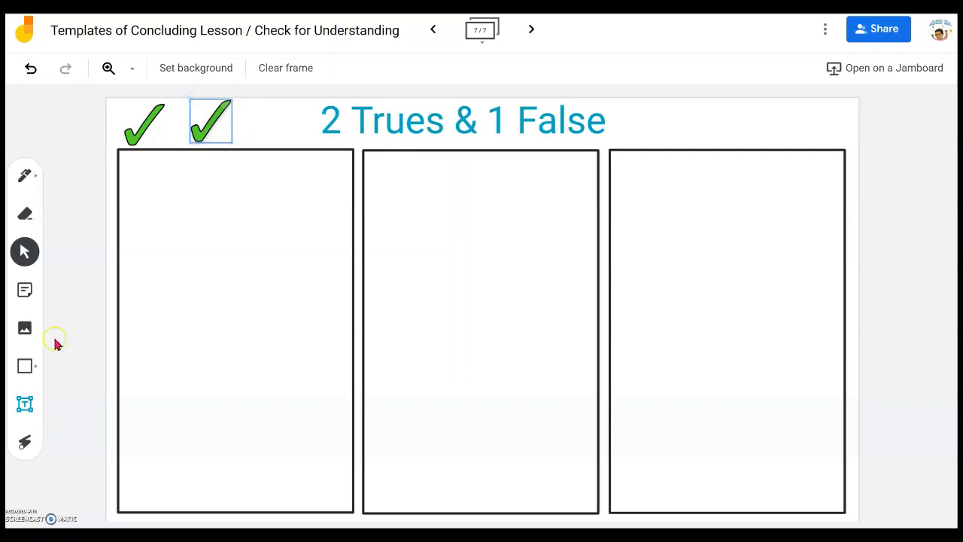
Step: Search Google Images for "wrong png white" to find an X mark
{"action": "left_click", "coordinate": [27, 331]}
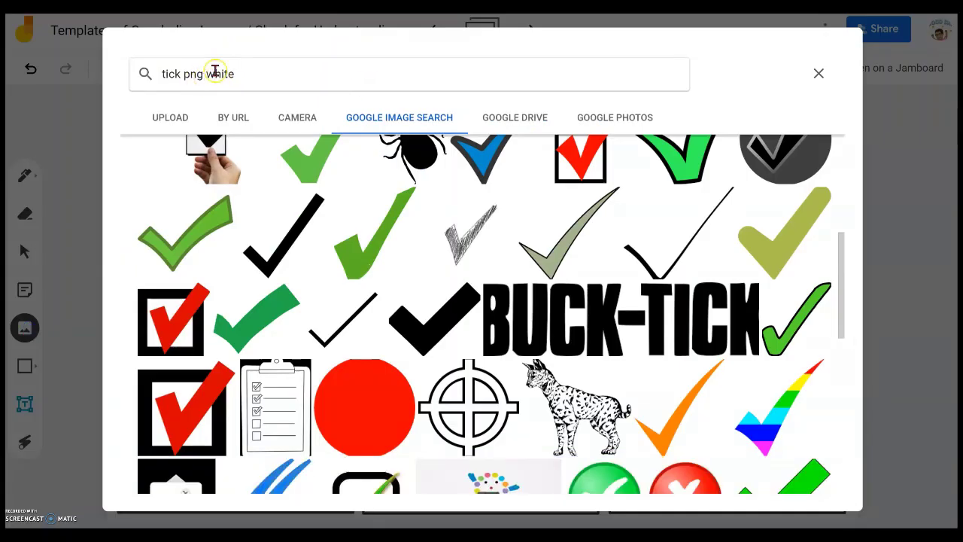
{"action": "left_click_drag", "start_coordinate": [182, 73], "coordinate": [125, 70]}
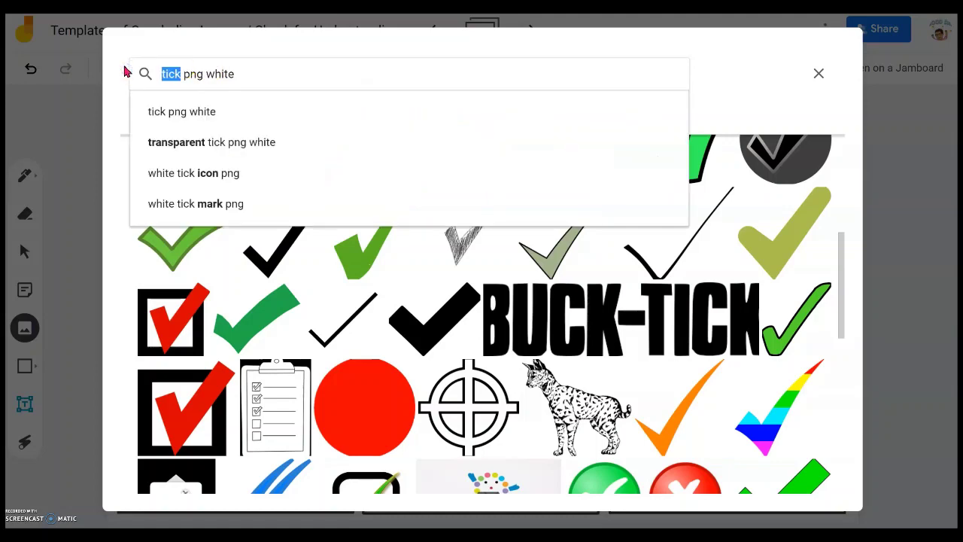
{"action": "type", "text": "wrong"}
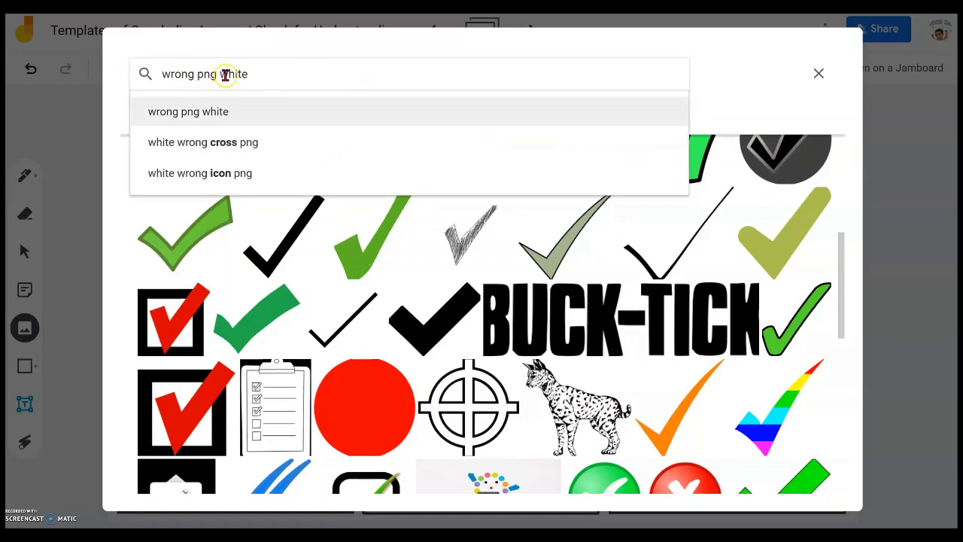
{"action": "left_click", "coordinate": [238, 111]}
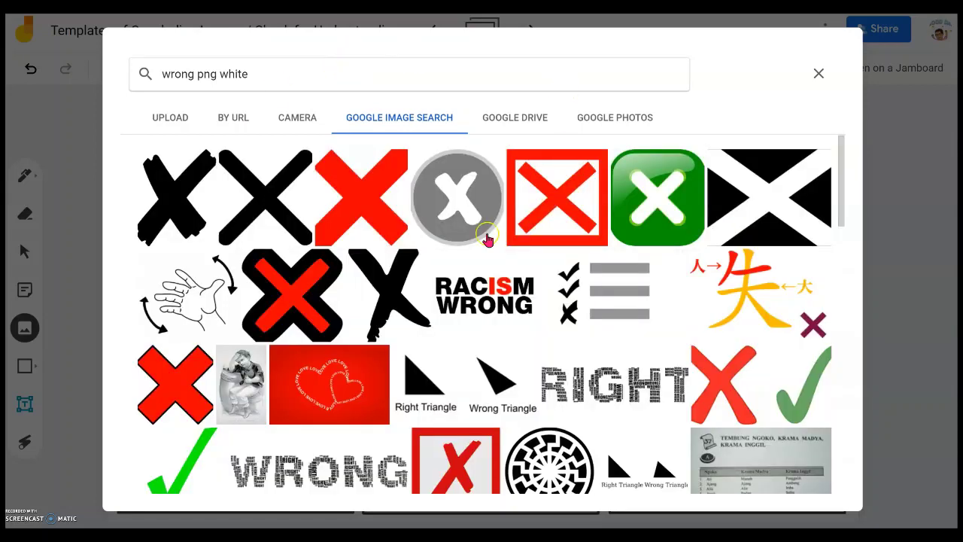
Step: Look through the results for a suitable red X, and change the image search to "wrong png"
{"action": "scroll", "coordinate": [474, 254], "scroll_direction": "down", "scroll_amount": 2}
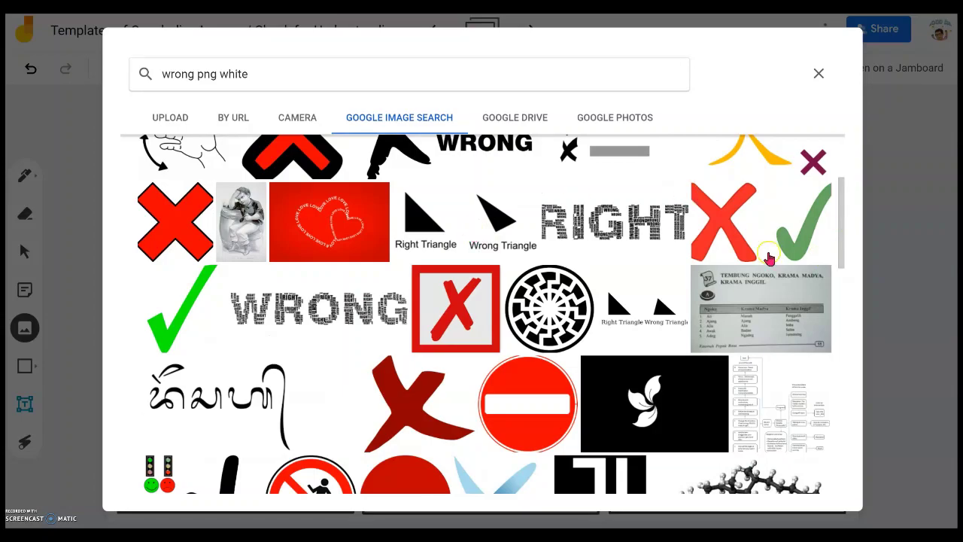
{"action": "scroll", "coordinate": [625, 213], "scroll_direction": "down", "scroll_amount": 3}
{"action": "scroll", "coordinate": [628, 212], "scroll_direction": "down", "scroll_amount": 4}
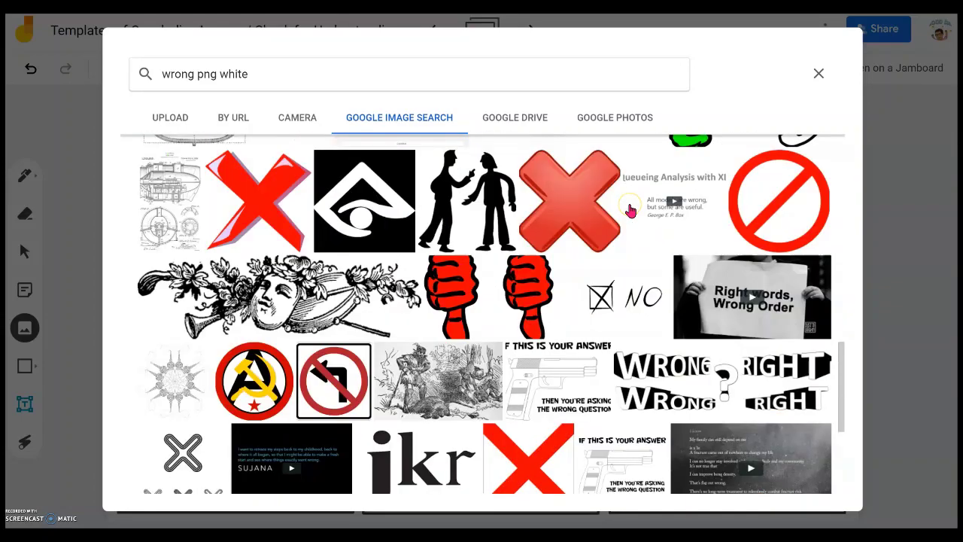
{"action": "scroll", "coordinate": [630, 211], "scroll_direction": "down", "scroll_amount": 8}
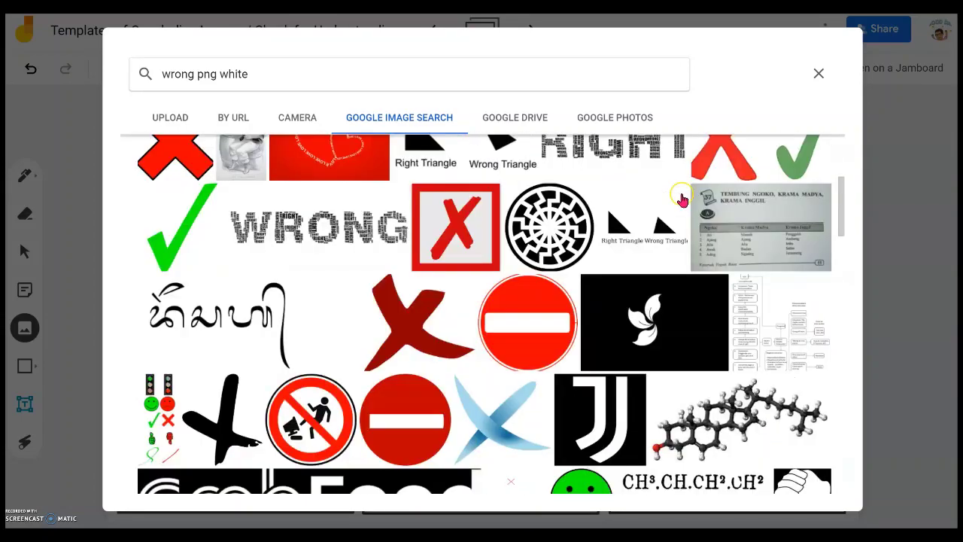
{"action": "scroll", "coordinate": [681, 199], "scroll_direction": "up", "scroll_amount": 3}
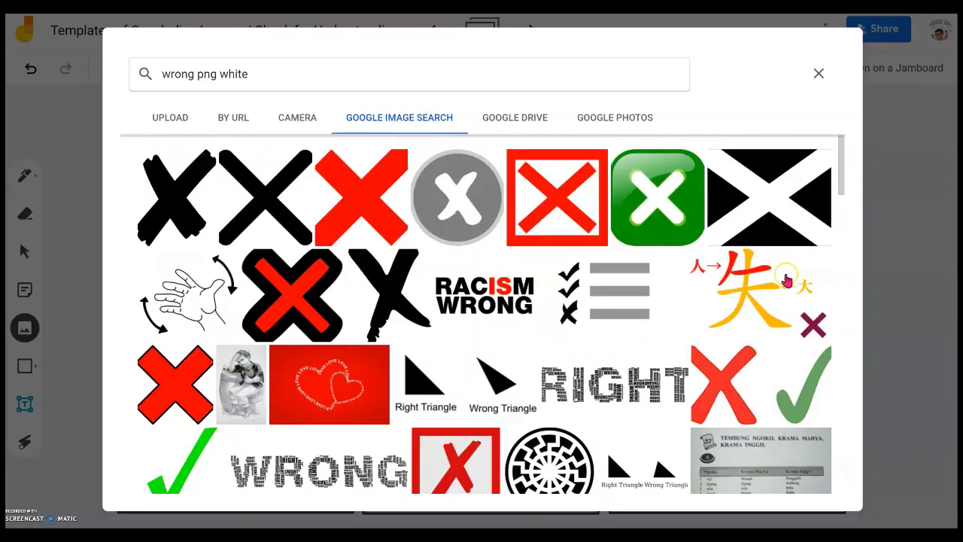
{"action": "left_click", "coordinate": [729, 385]}
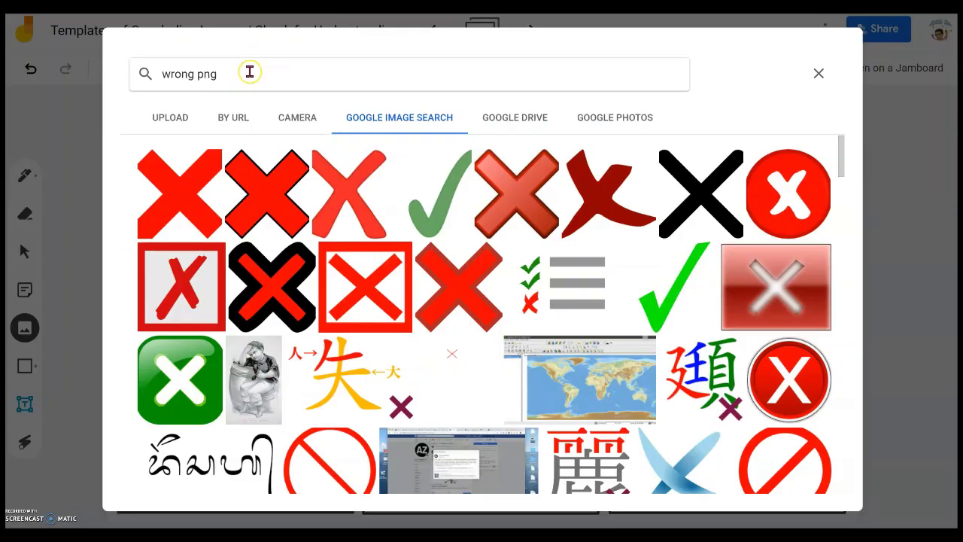
Step: Insert the red X with a thin black outline from the "wrong png" image results
{"action": "left_click", "coordinate": [230, 71]}
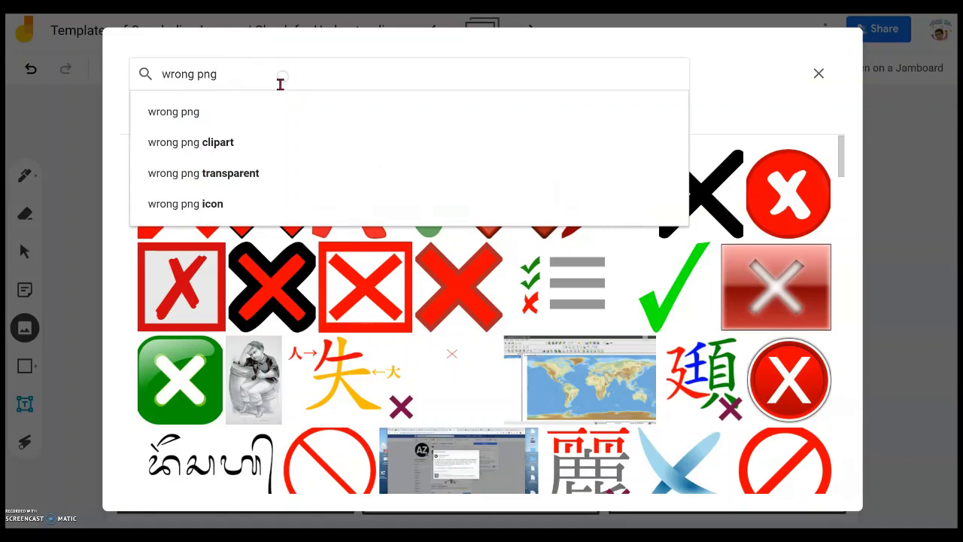
{"action": "left_click", "coordinate": [271, 269]}
{"action": "left_click", "coordinate": [279, 273]}
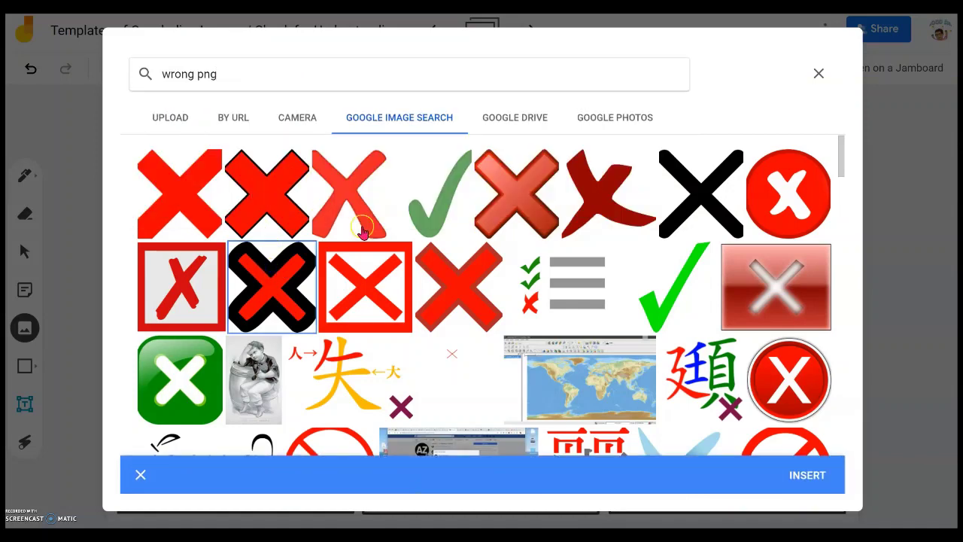
{"action": "left_click", "coordinate": [287, 200]}
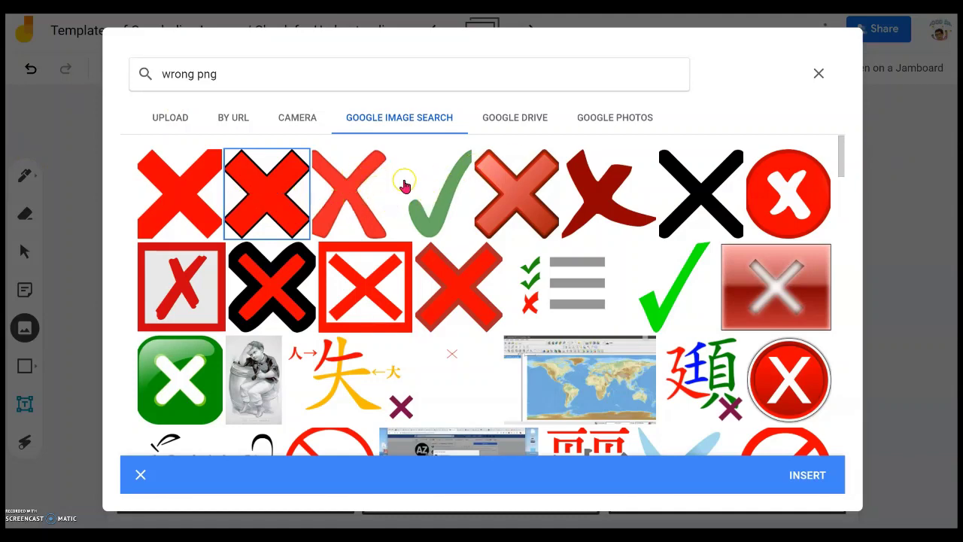
{"action": "double_click", "coordinate": [273, 199]}
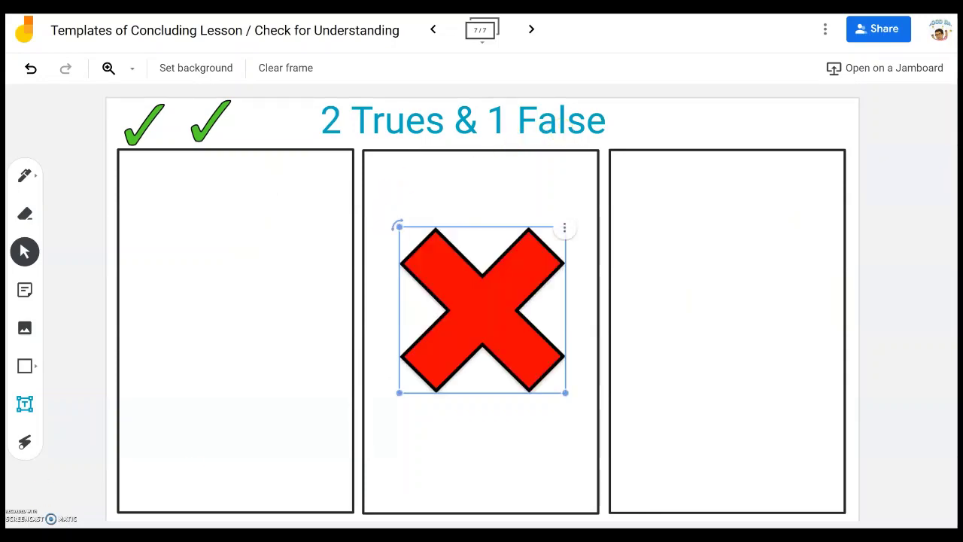
Step: Shrink the red X to match the check marks and place it between the second check mark and the heading
{"action": "left_click", "coordinate": [509, 366]}
{"action": "left_click_drag", "start_coordinate": [565, 392], "coordinate": [277, 131]}
{"action": "left_click", "coordinate": [494, 236]}
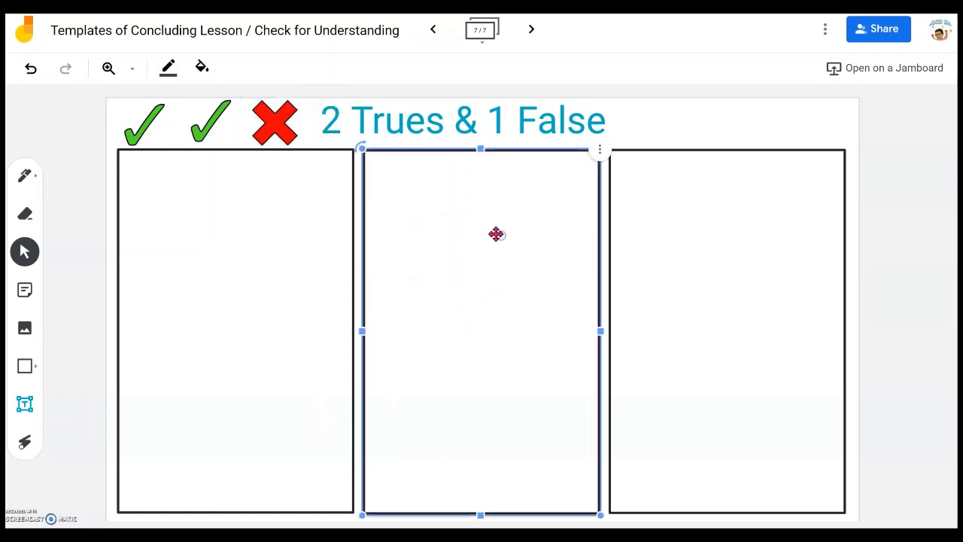
{"action": "left_click", "coordinate": [727, 118]}
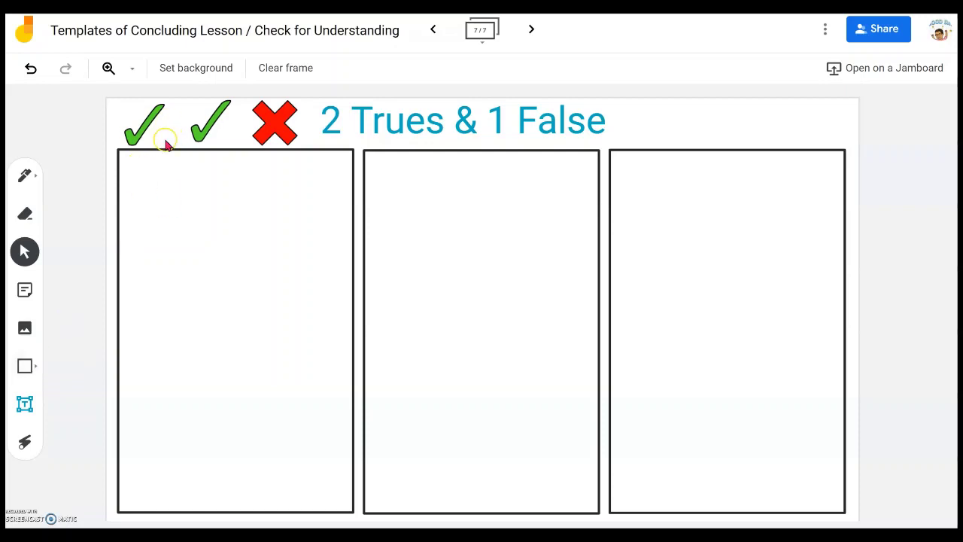
Step: Draw a small square with the square shape in the upper-left corner of the first column
{"action": "left_click", "coordinate": [31, 368]}
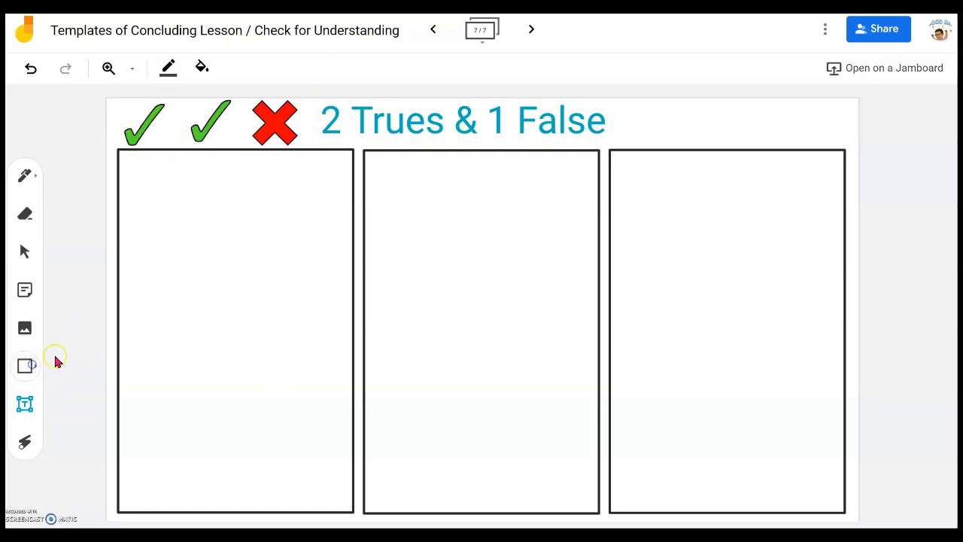
{"action": "left_click", "coordinate": [38, 370]}
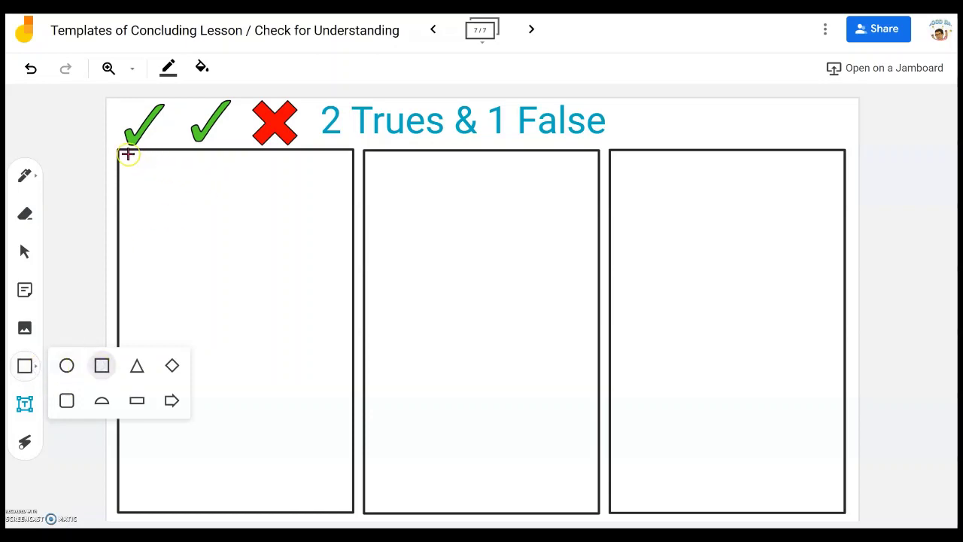
{"action": "left_click_drag", "start_coordinate": [117, 149], "coordinate": [179, 211]}
Step: Duplicate the small square and place copies in the upper-left corners of the second and third columns
{"action": "left_click", "coordinate": [179, 155]}
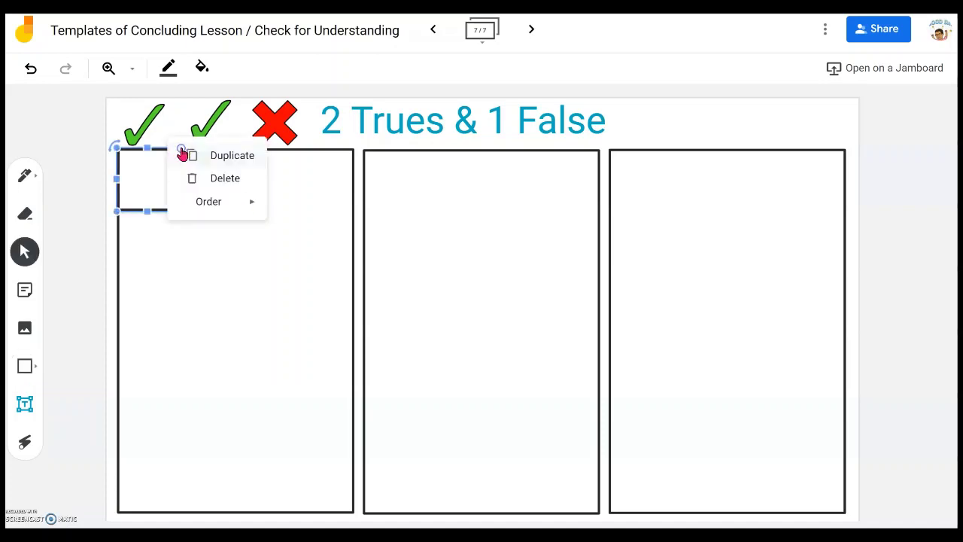
{"action": "left_click", "coordinate": [236, 161]}
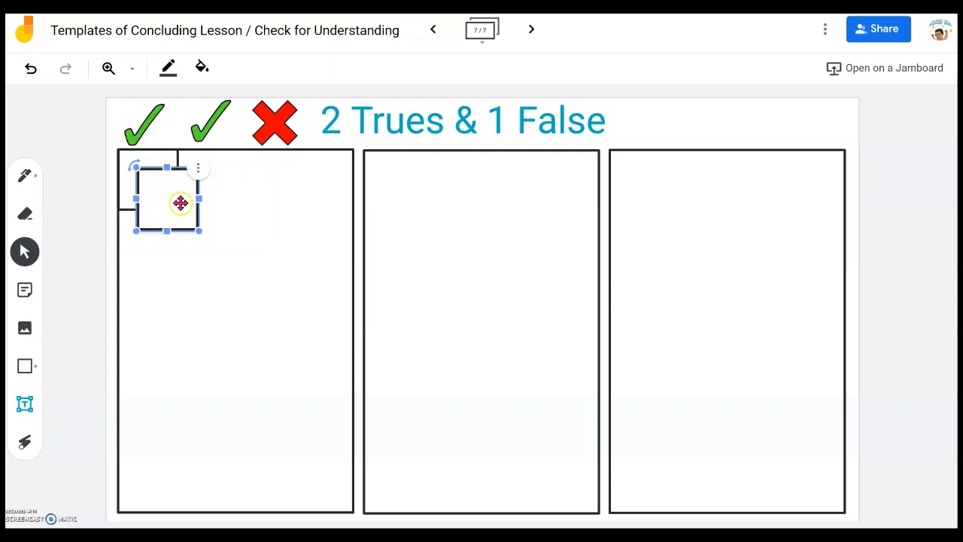
{"action": "left_click_drag", "start_coordinate": [181, 200], "coordinate": [406, 185]}
{"action": "left_click", "coordinate": [426, 154]}
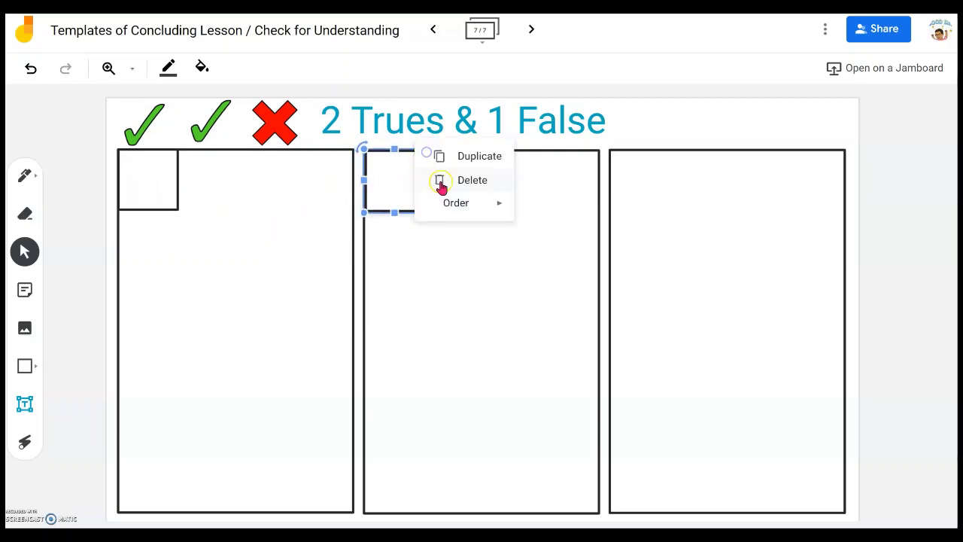
{"action": "left_click", "coordinate": [455, 157]}
{"action": "left_click_drag", "start_coordinate": [433, 197], "coordinate": [654, 178]}
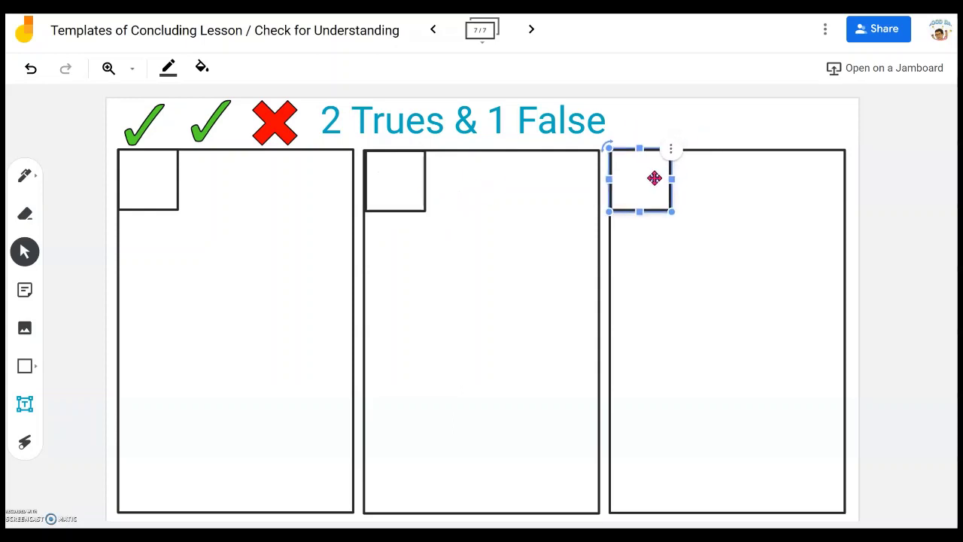
Step: Nudge the three large column rectangles slightly to line up with their small corner squares
{"action": "left_click", "coordinate": [445, 289]}
{"action": "left_click", "coordinate": [730, 282]}
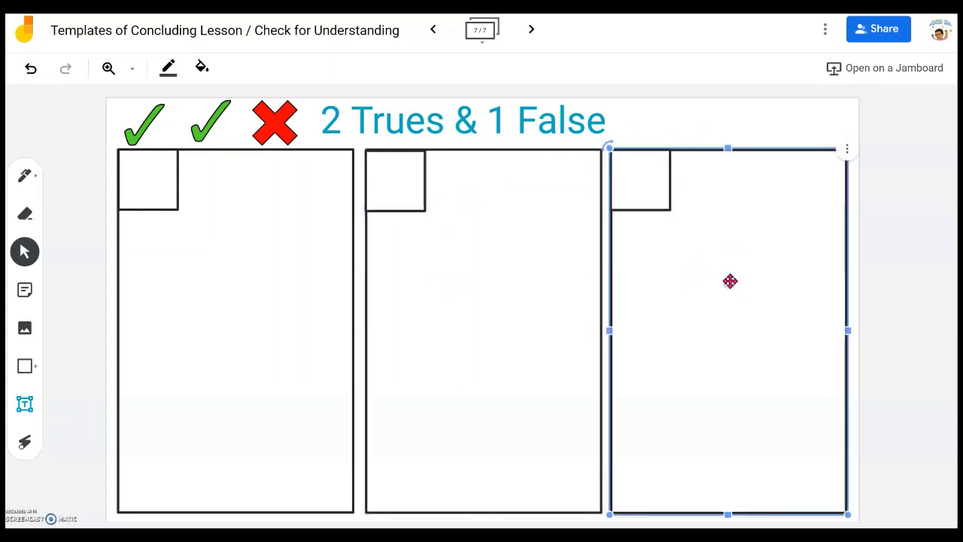
{"action": "left_click", "coordinate": [839, 294]}
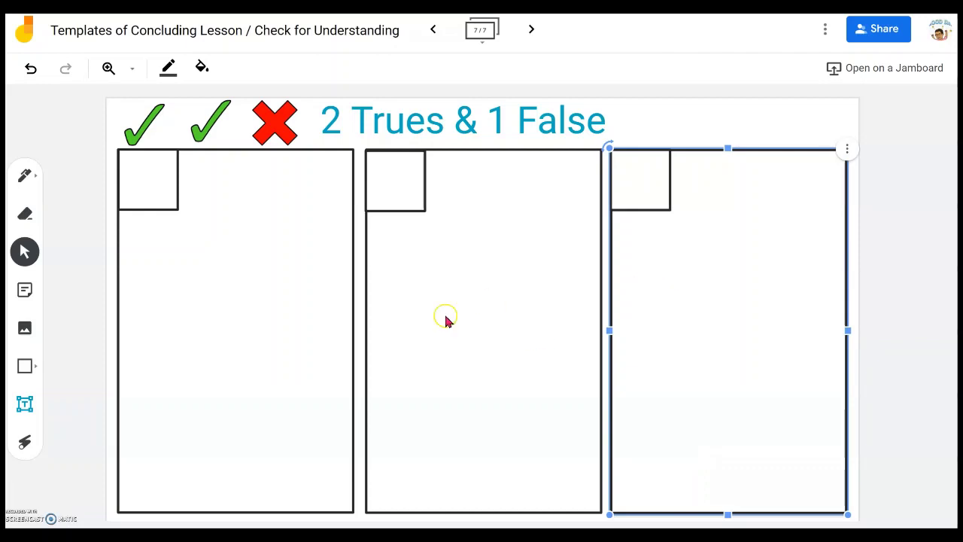
{"action": "left_click", "coordinate": [281, 327]}
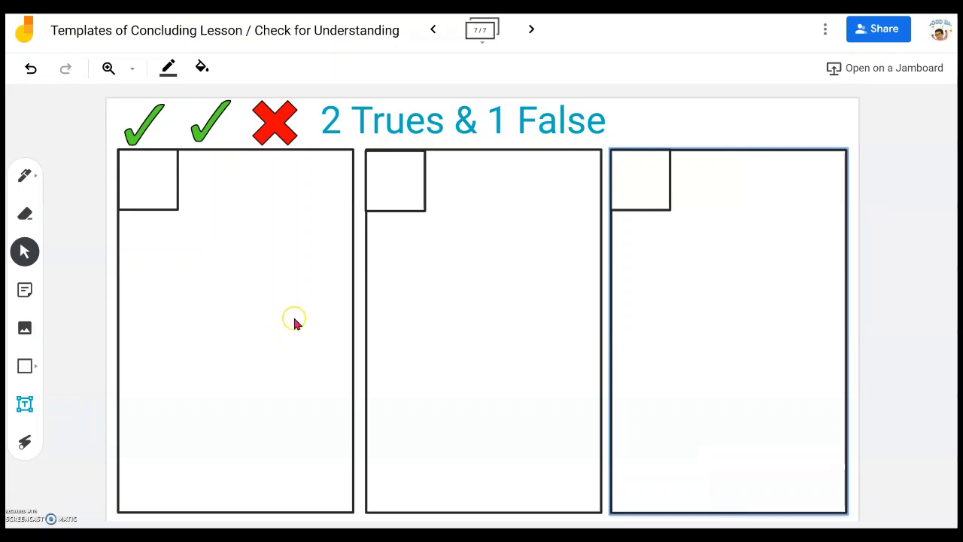
{"action": "left_click", "coordinate": [354, 301]}
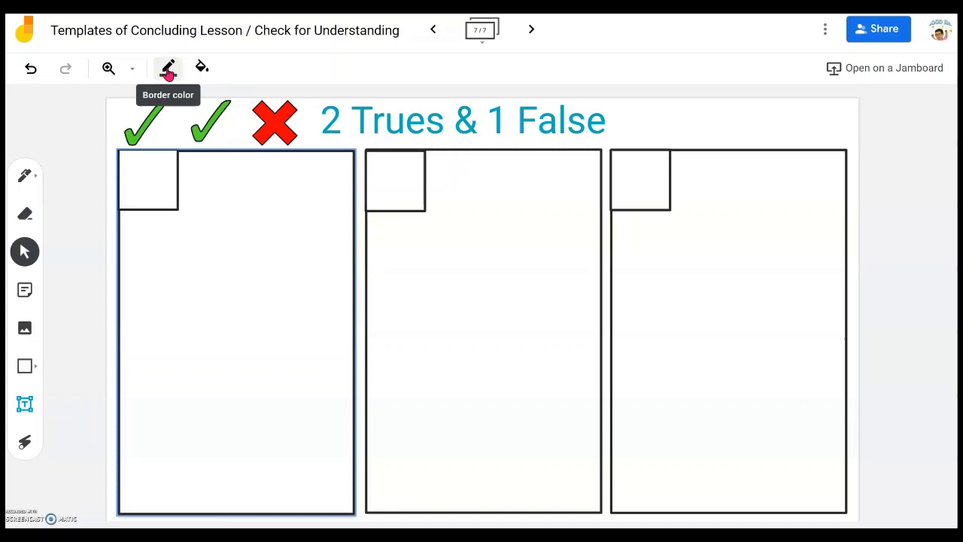
Step: Fill the first column with green, the second with yellow and the third with light red
{"action": "left_click", "coordinate": [271, 348]}
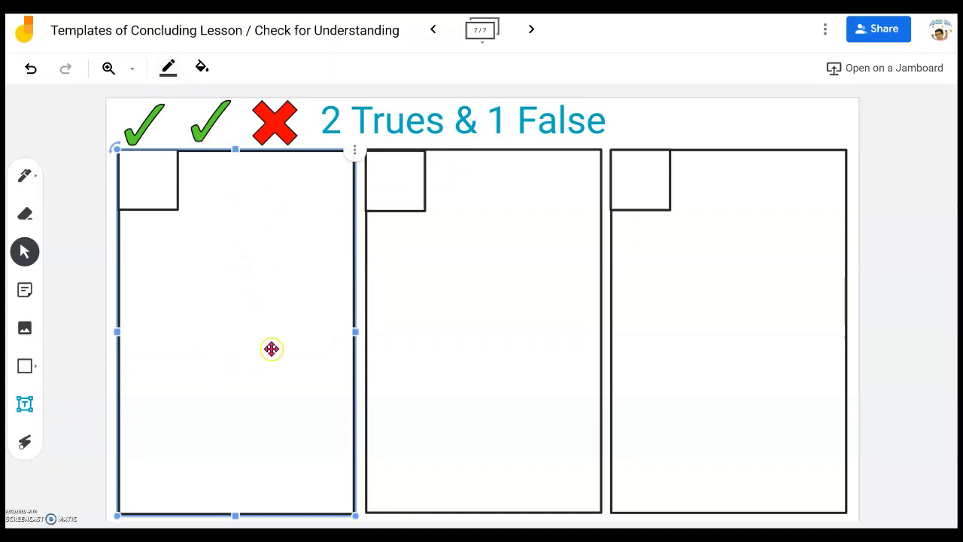
{"action": "left_click", "coordinate": [203, 68]}
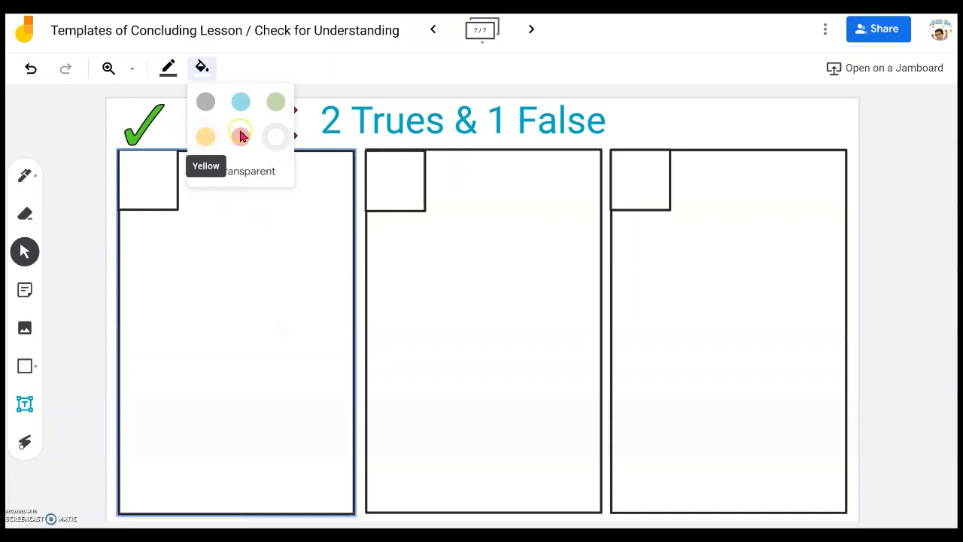
{"action": "left_click", "coordinate": [276, 100]}
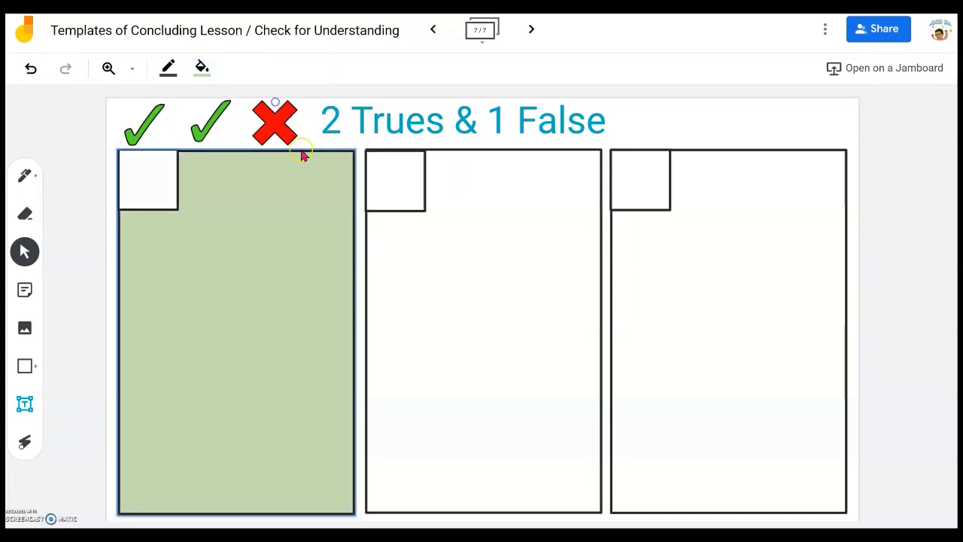
{"action": "left_click", "coordinate": [445, 268]}
{"action": "left_click", "coordinate": [201, 66]}
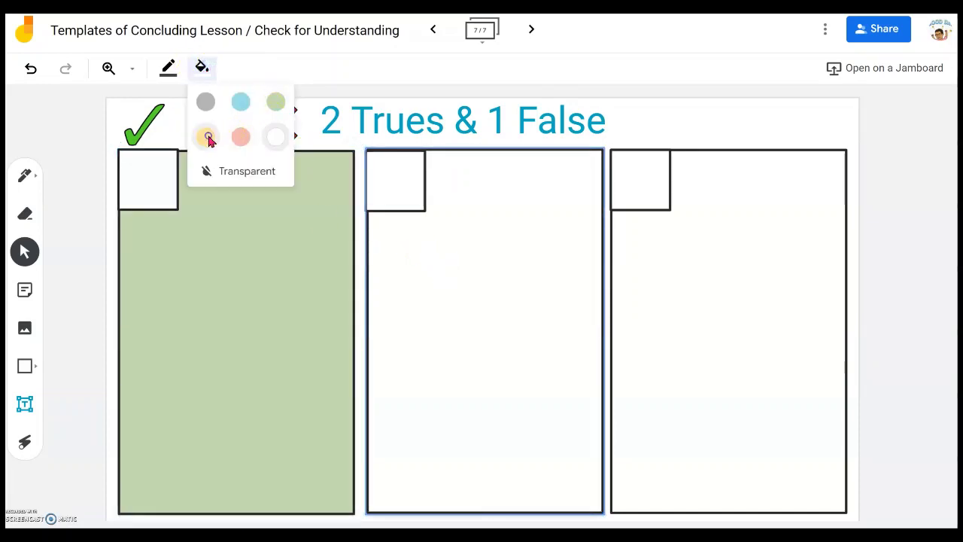
{"action": "left_click", "coordinate": [207, 137]}
{"action": "left_click", "coordinate": [662, 271]}
{"action": "left_click", "coordinate": [202, 67]}
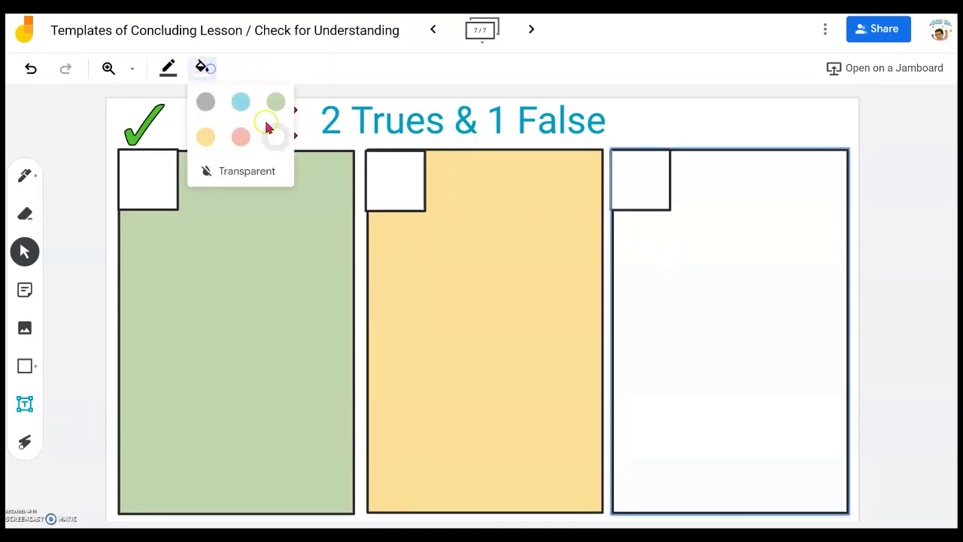
{"action": "left_click", "coordinate": [240, 136]}
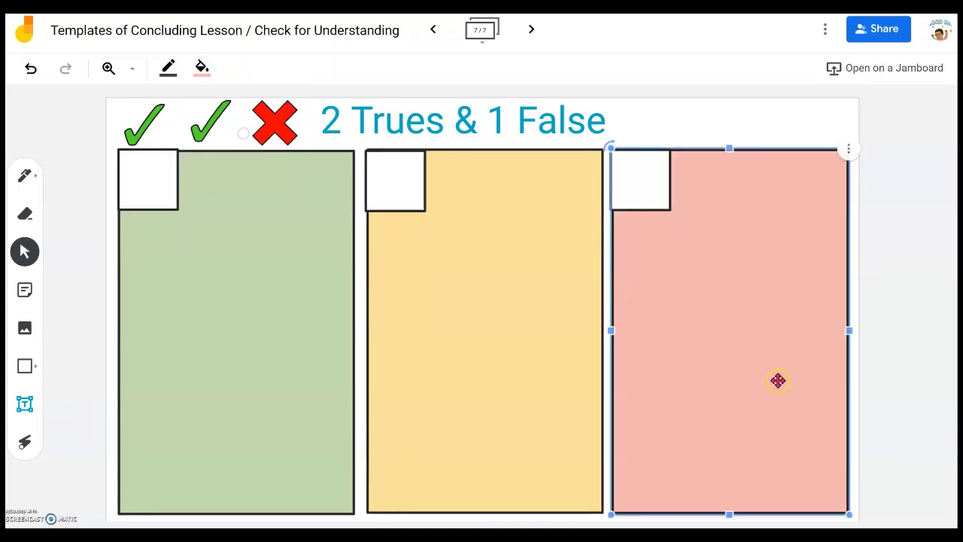
Step: Shift the small square in the third column slightly so it lines up with the column's corner
{"action": "left_click", "coordinate": [729, 123]}
{"action": "left_click", "coordinate": [656, 202]}
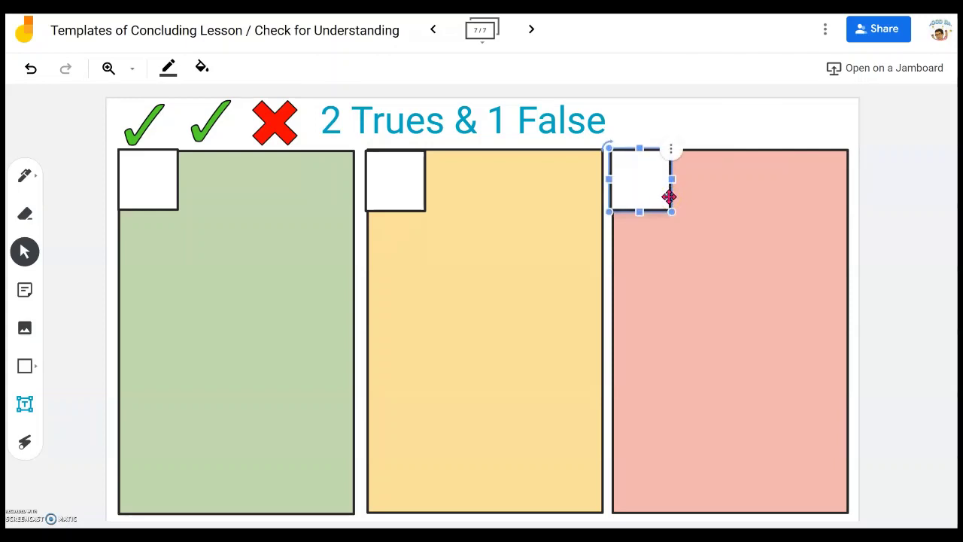
{"action": "left_click_drag", "start_coordinate": [669, 197], "coordinate": [671, 198]}
{"action": "left_click", "coordinate": [744, 118]}
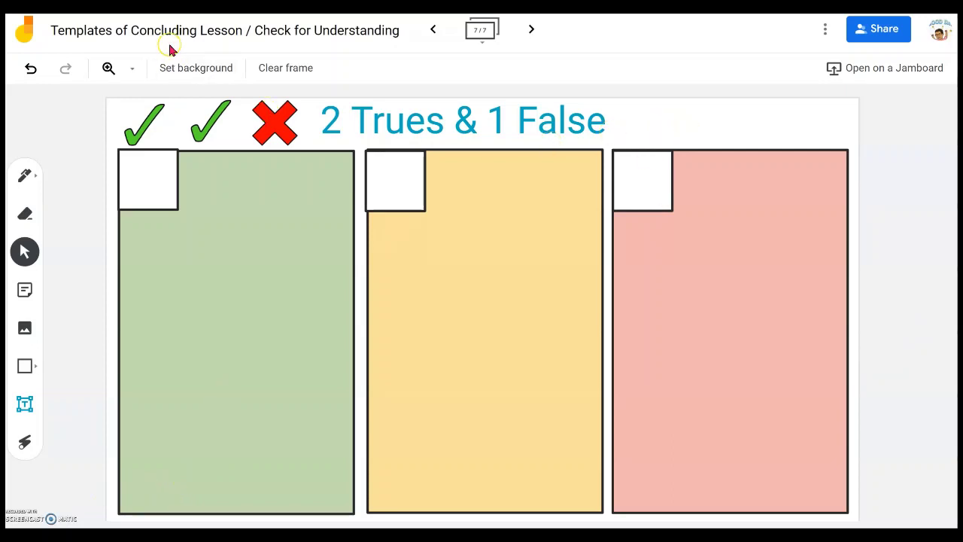
Step: Set the frame background to solid blue, and align the small squares with the corners of the green and yellow columns
{"action": "left_click", "coordinate": [204, 69]}
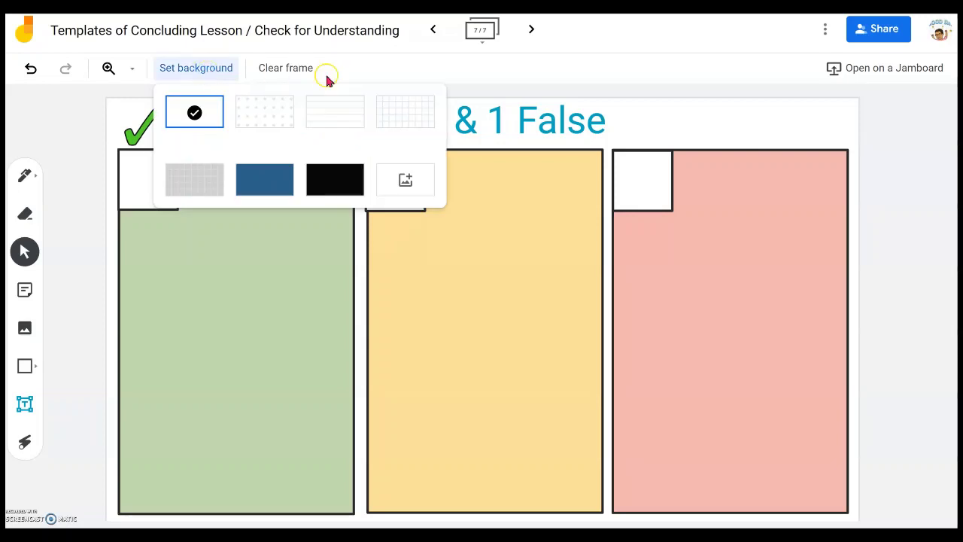
{"action": "left_click", "coordinate": [264, 181]}
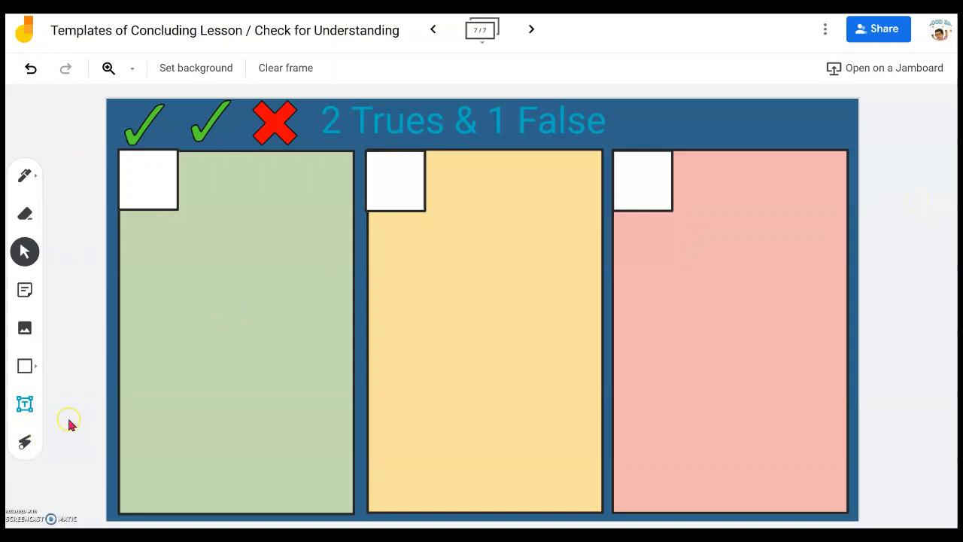
{"action": "left_click", "coordinate": [164, 188]}
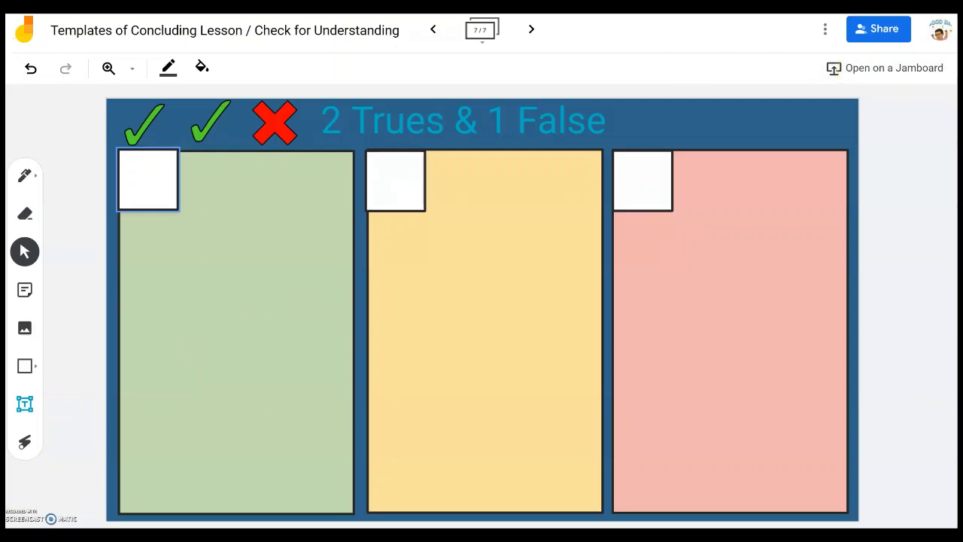
{"action": "left_click", "coordinate": [60, 355]}
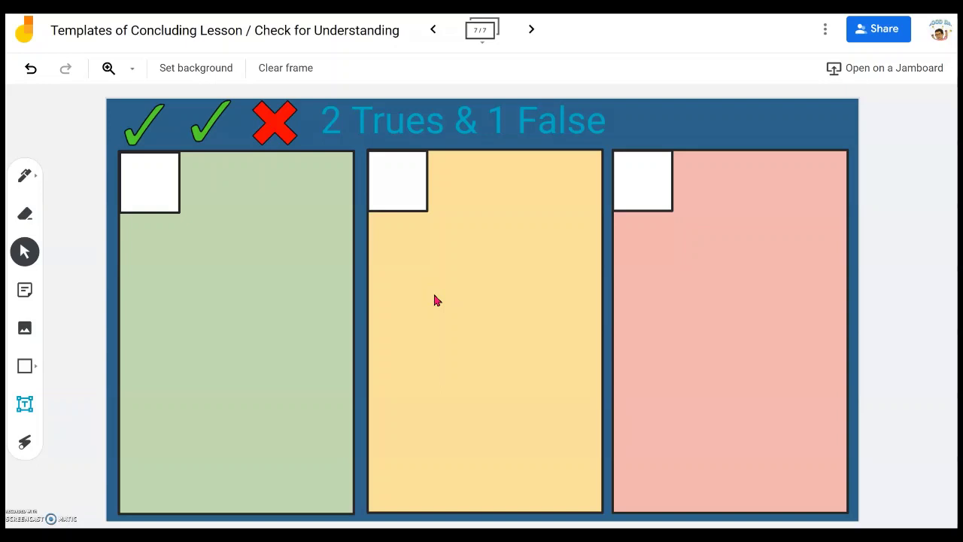
{"action": "left_click", "coordinate": [36, 370]}
{"action": "left_click", "coordinate": [33, 376]}
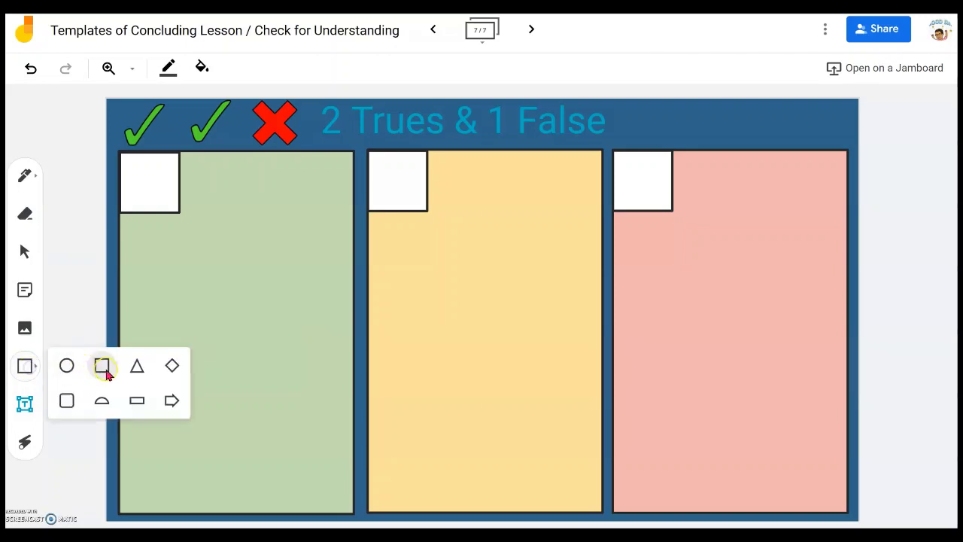
{"action": "left_click", "coordinate": [106, 374]}
{"action": "left_click", "coordinate": [19, 89]}
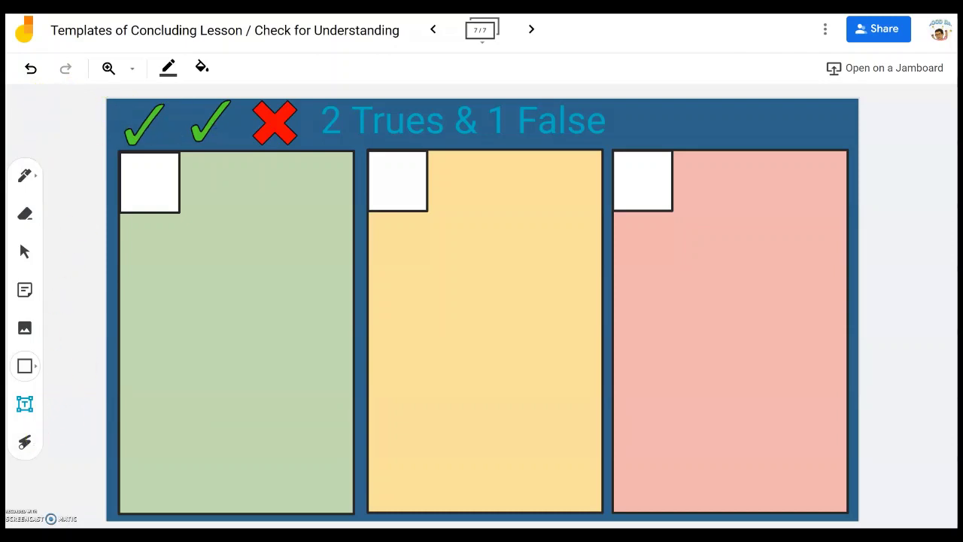
{"action": "left_click", "coordinate": [24, 252]}
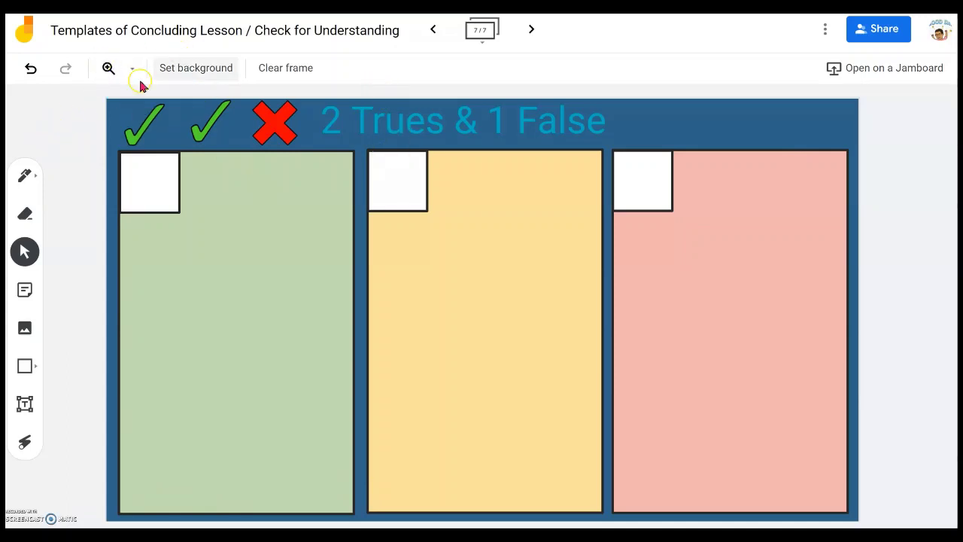
Step: Save the frame as an image and open the downloaded PNG file
{"action": "left_click", "coordinate": [831, 29]}
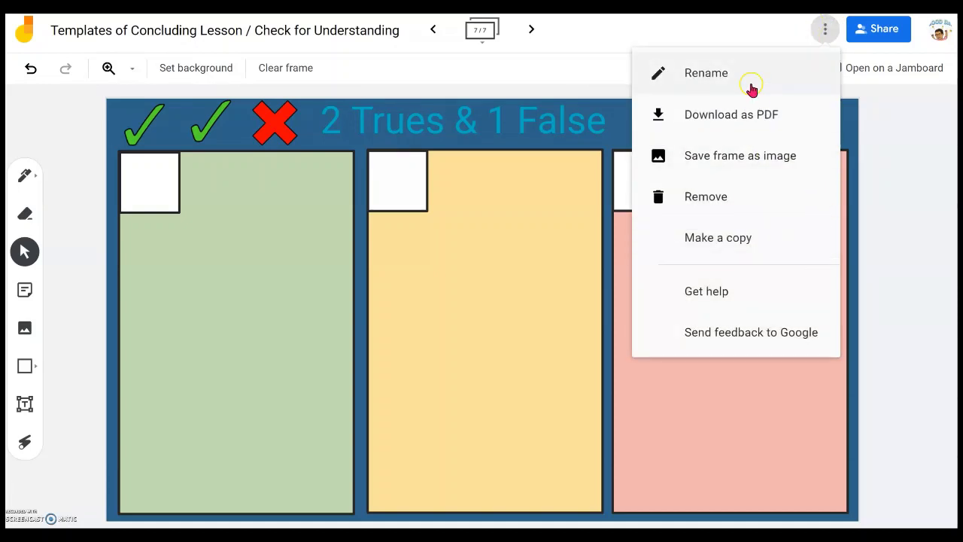
{"action": "left_click", "coordinate": [736, 164]}
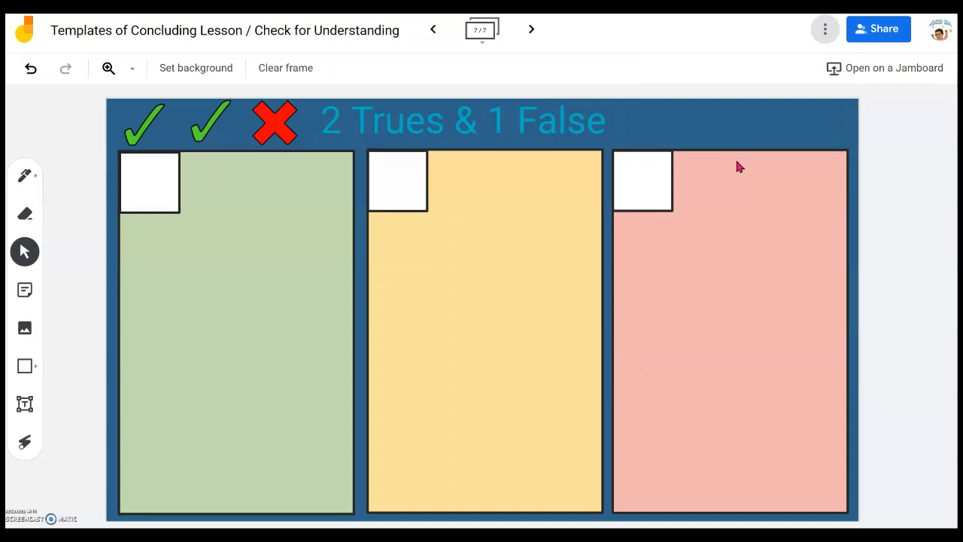
{"action": "left_click", "coordinate": [824, 30]}
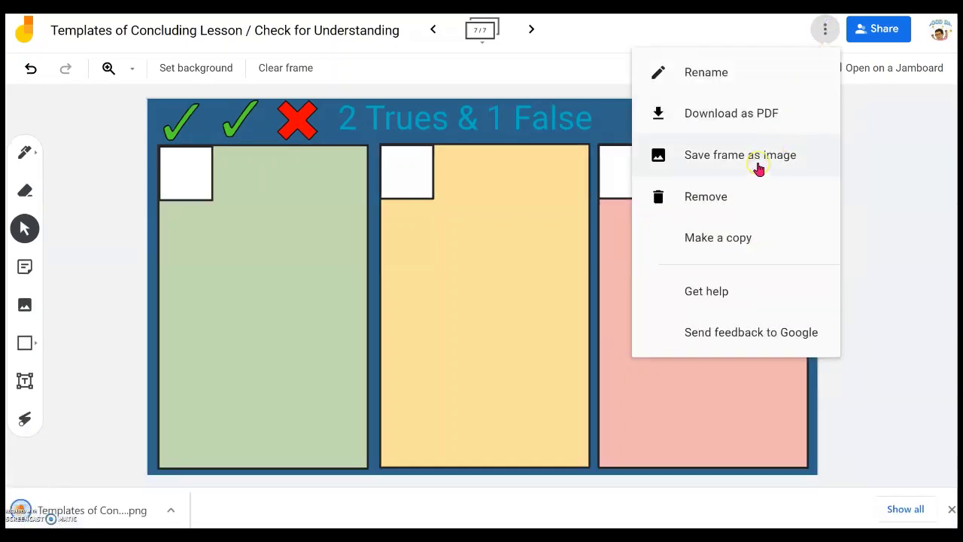
{"action": "left_click", "coordinate": [878, 193]}
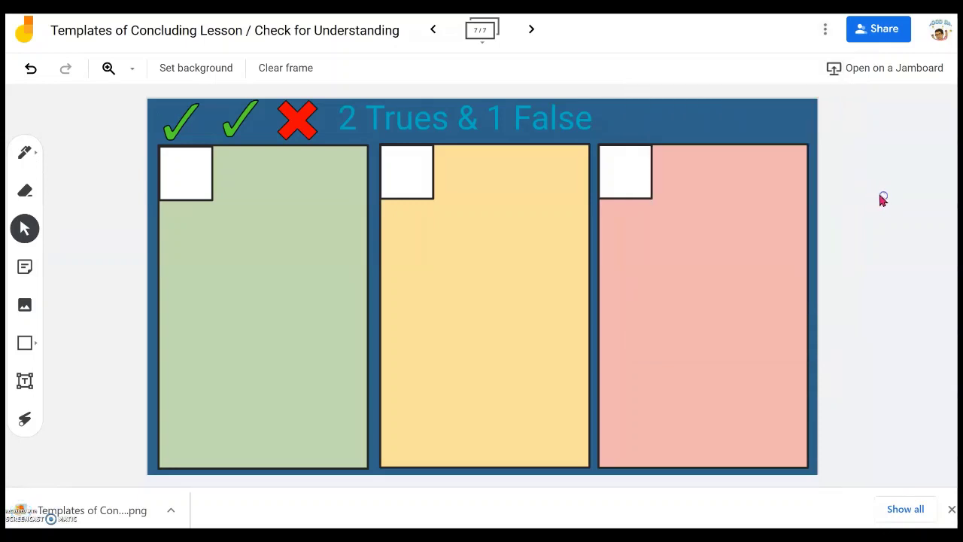
{"action": "left_click", "coordinate": [89, 514]}
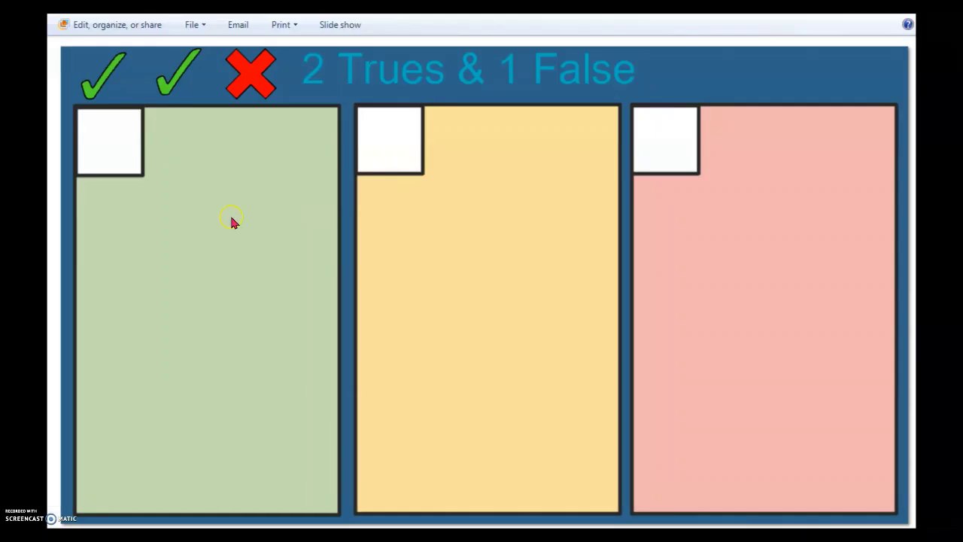
Step: Copy the saved template image into the Jamboard Background folder in Pictures, and move the folder window aside
{"action": "left_click", "coordinate": [194, 25]}
{"action": "left_click", "coordinate": [147, 102]}
{"action": "left_click", "coordinate": [712, 519]}
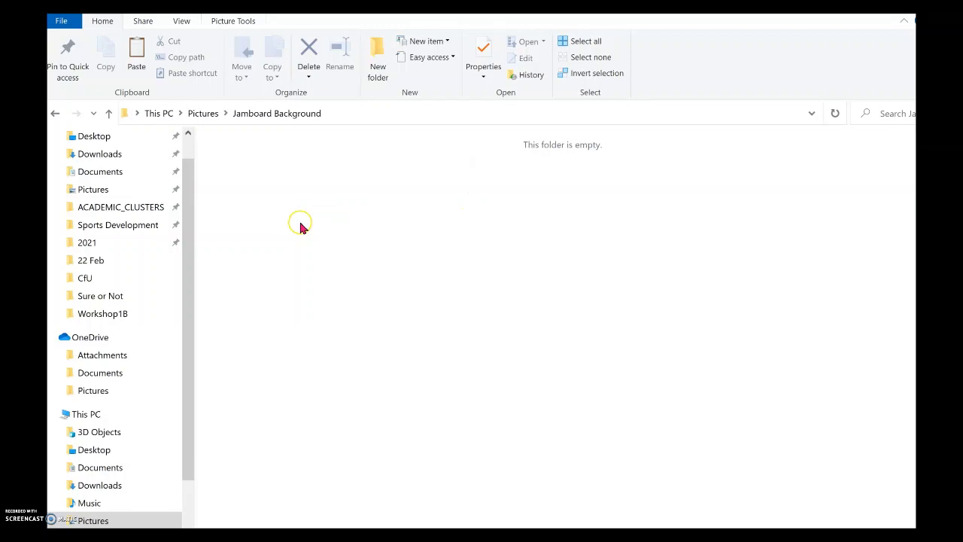
{"action": "key", "text": "ctrl+v"}
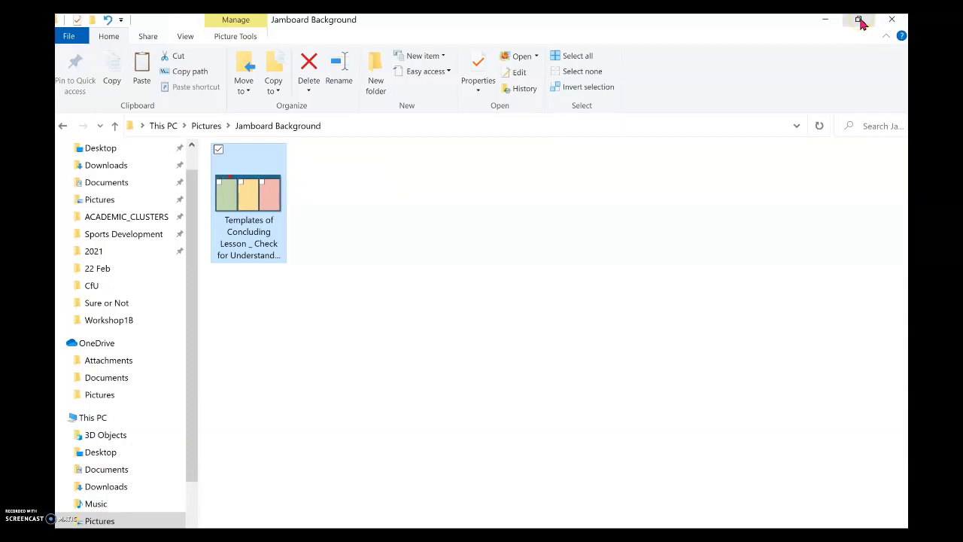
{"action": "left_click", "coordinate": [862, 23]}
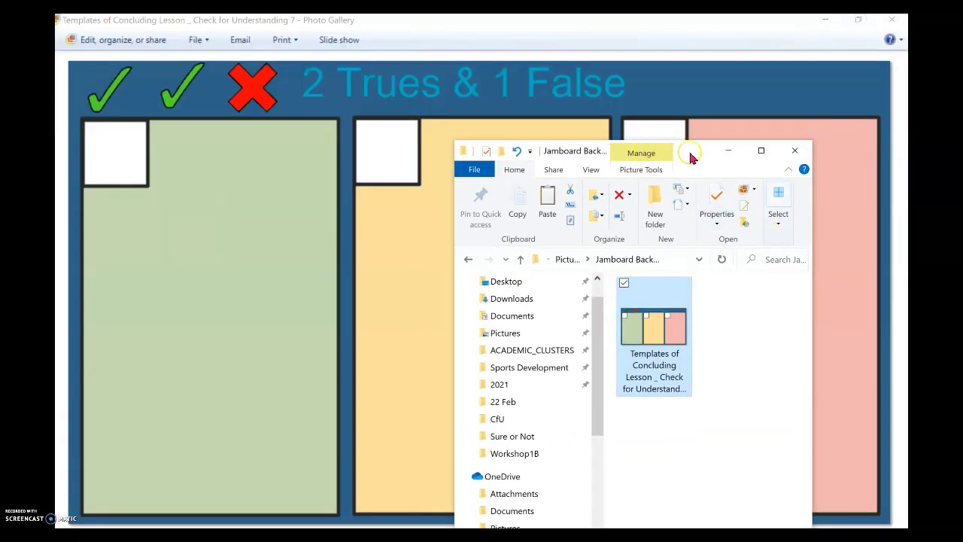
{"action": "left_click_drag", "start_coordinate": [690, 157], "coordinate": [734, 119]}
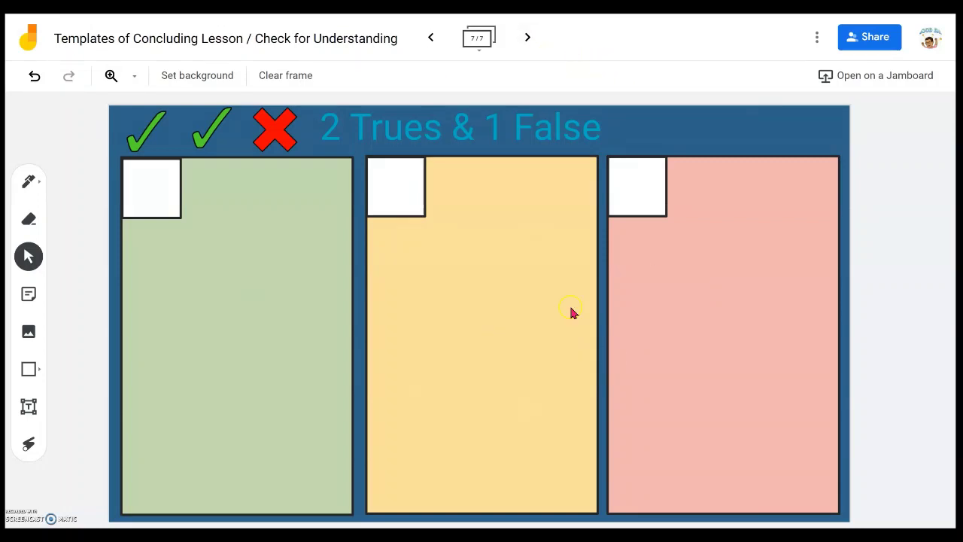
Step: Switch back to Jamboard and move the yellow column down from its place
{"action": "left_click_drag", "start_coordinate": [570, 311], "coordinate": [532, 282]}
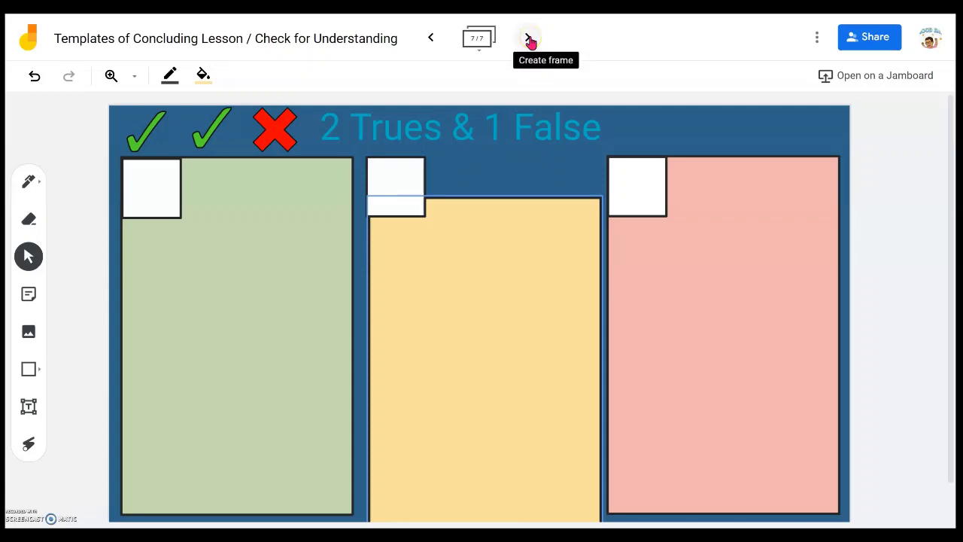
Step: Create a new frame and set the saved template image from the Jamboard Background folder as its background
{"action": "left_click", "coordinate": [531, 37]}
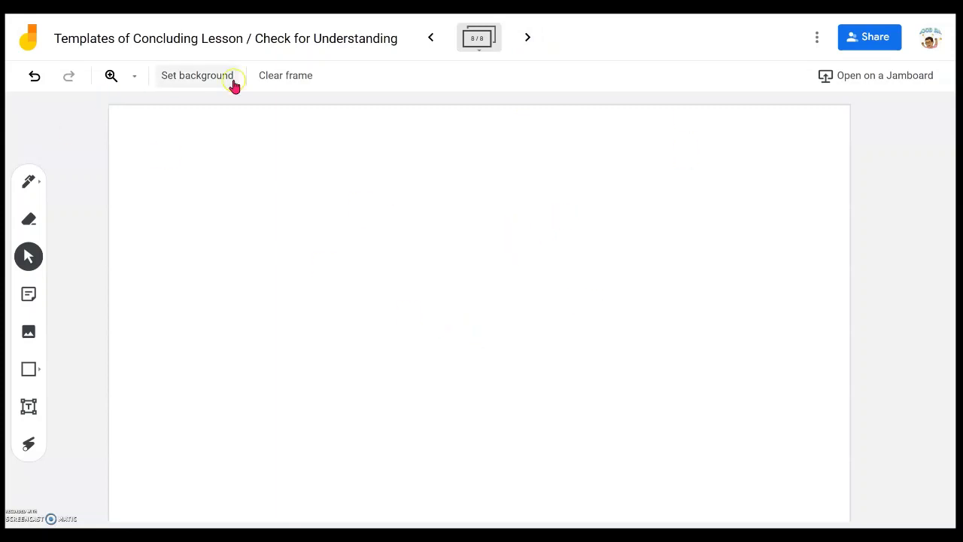
{"action": "left_click", "coordinate": [199, 79]}
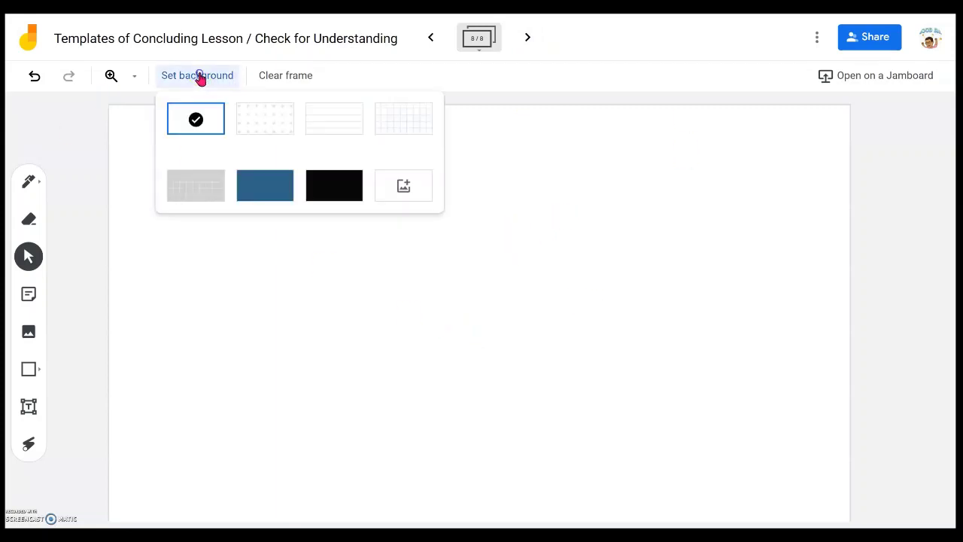
{"action": "left_click", "coordinate": [409, 189]}
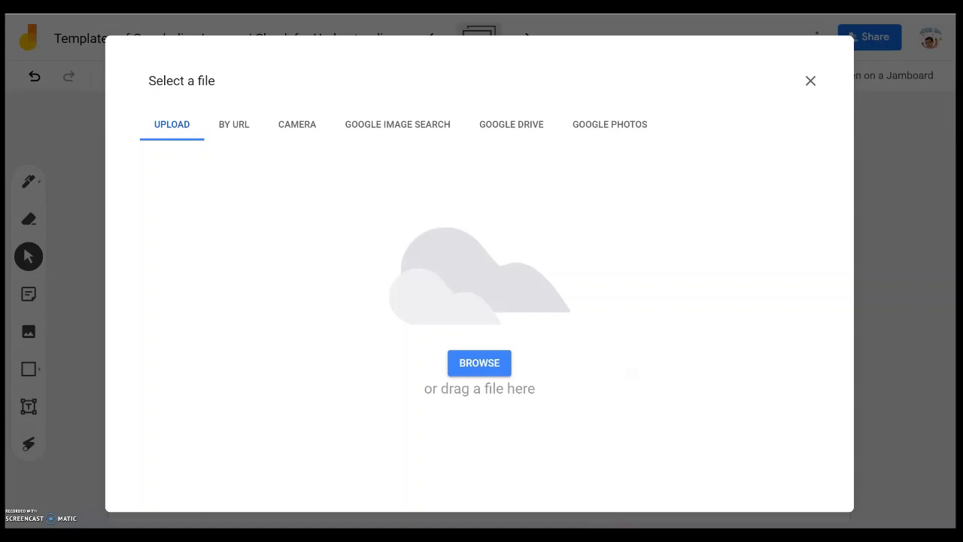
{"action": "mouse_move", "coordinate": [586, 535]}
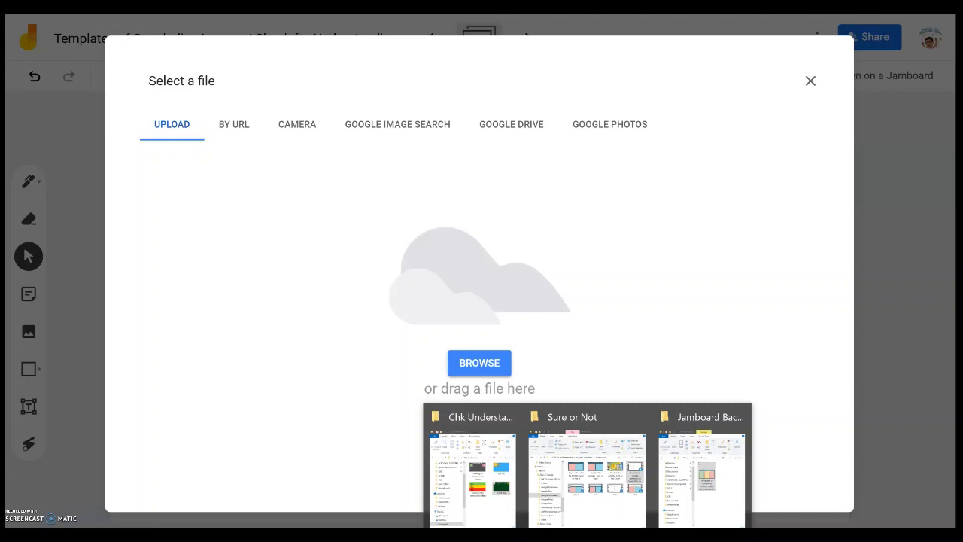
{"action": "left_click", "coordinate": [703, 473]}
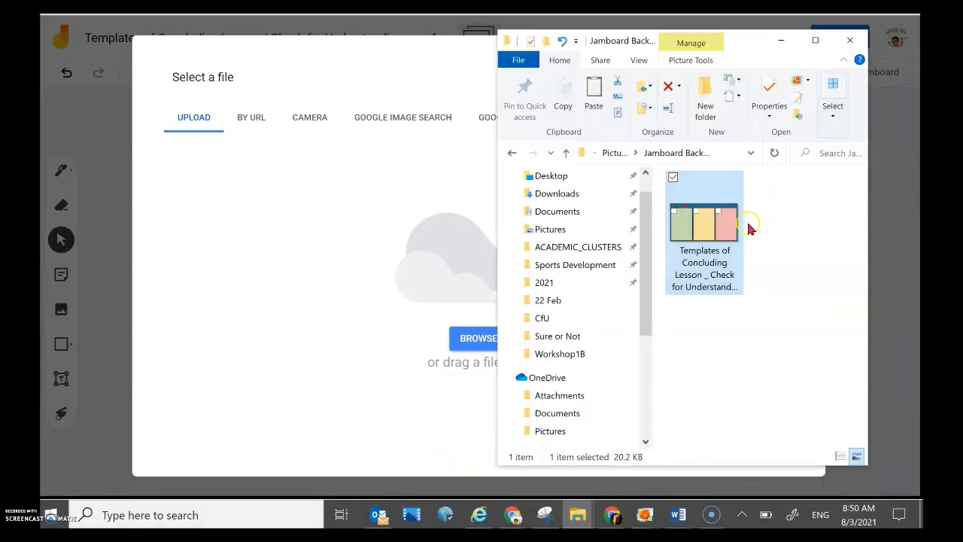
{"action": "left_click_drag", "start_coordinate": [716, 226], "coordinate": [378, 301]}
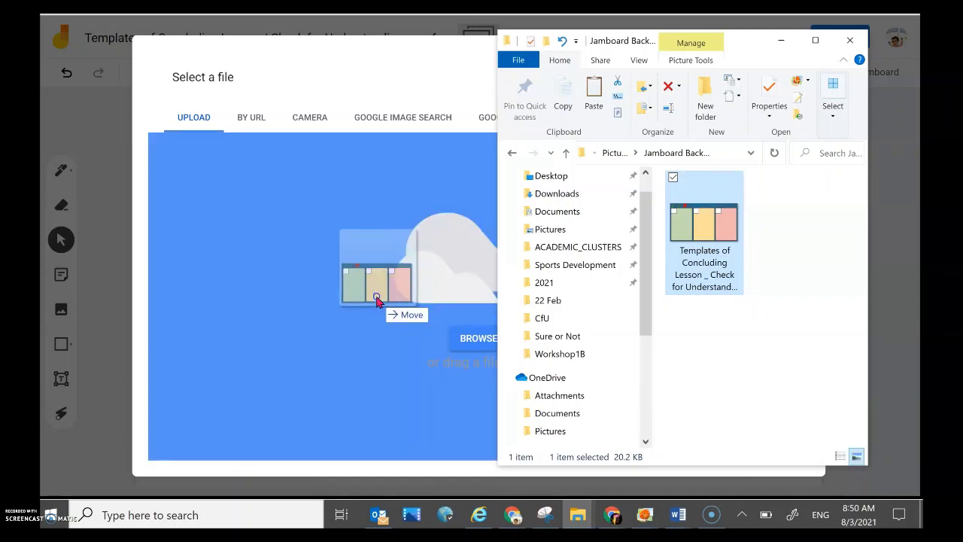
{"action": "left_click_drag", "start_coordinate": [378, 301], "coordinate": [369, 300]}
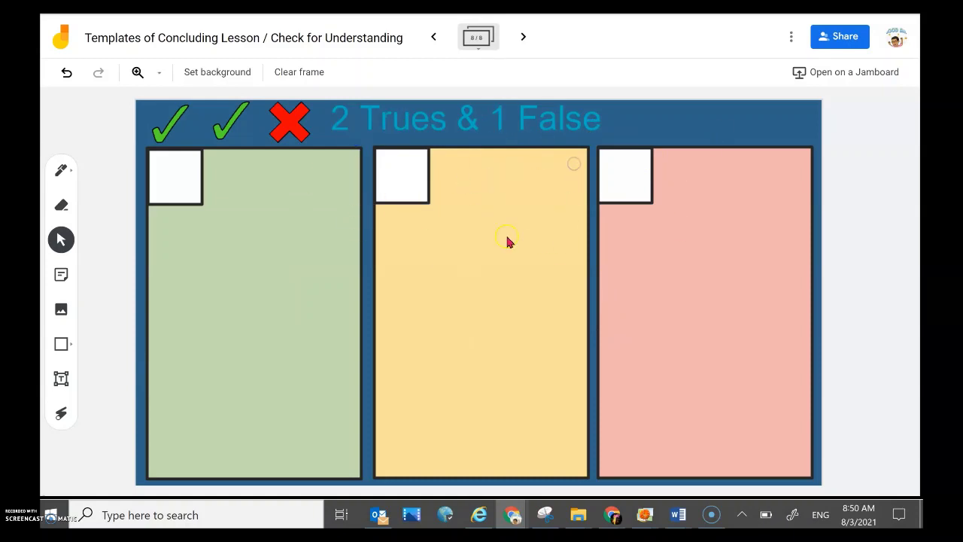
Step: Delete frame 7, which holds the template built from separate shapes
{"action": "left_click", "coordinate": [480, 52]}
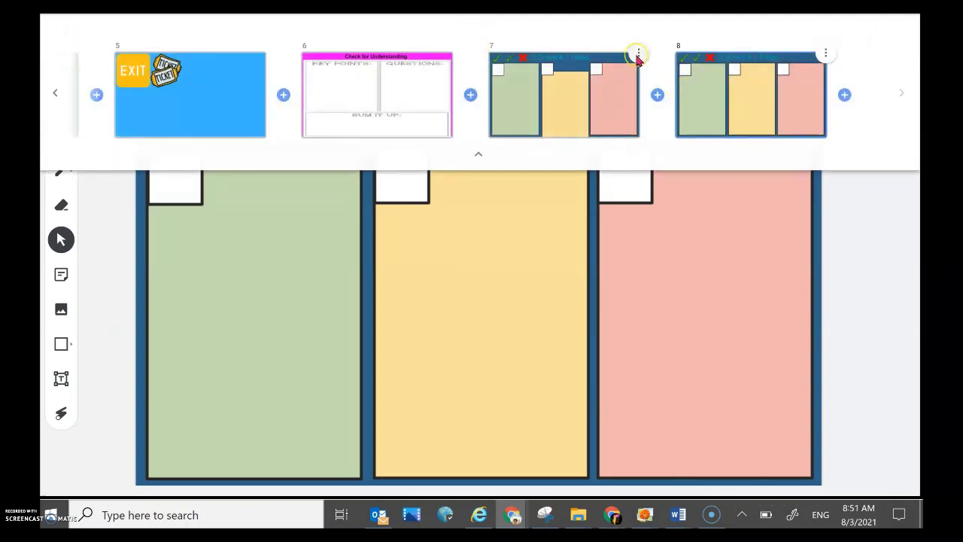
{"action": "left_click", "coordinate": [638, 52]}
{"action": "left_click", "coordinate": [622, 79]}
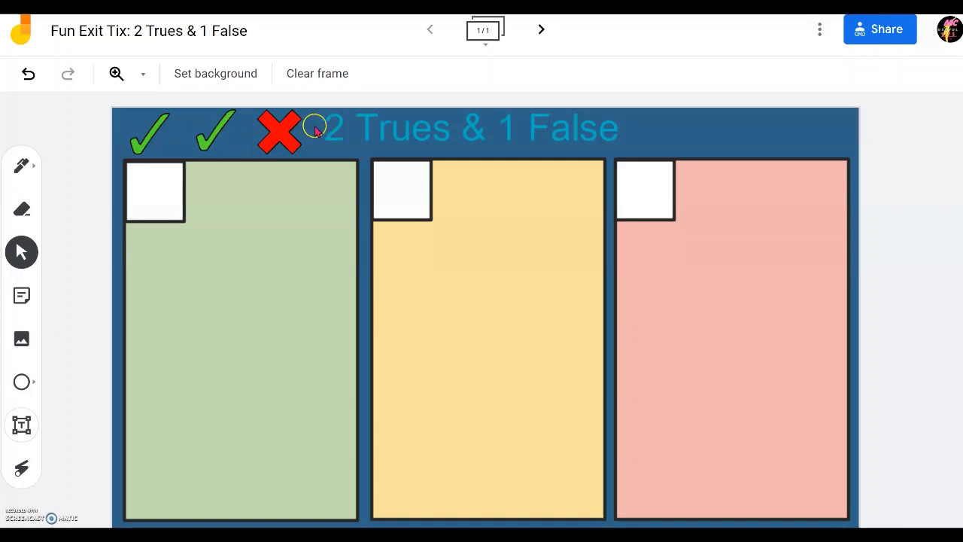
Step: Search Google Images for "wrong png" and insert the red cross with a black outline
{"action": "left_click", "coordinate": [22, 343]}
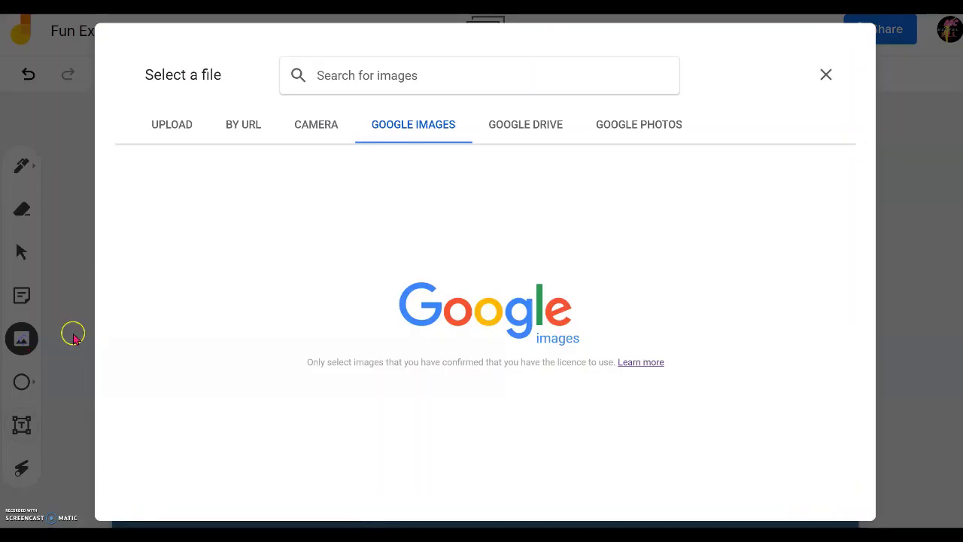
{"action": "left_click", "coordinate": [439, 125]}
{"action": "left_click", "coordinate": [398, 75]}
{"action": "type", "text": "wrong png"}
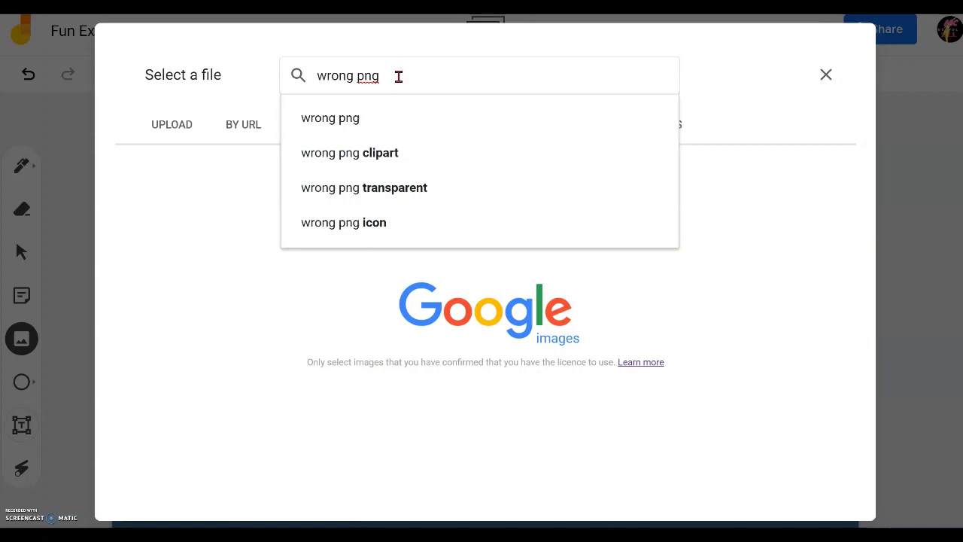
{"action": "left_click", "coordinate": [394, 76]}
{"action": "left_click_drag", "start_coordinate": [393, 76], "coordinate": [356, 77]}
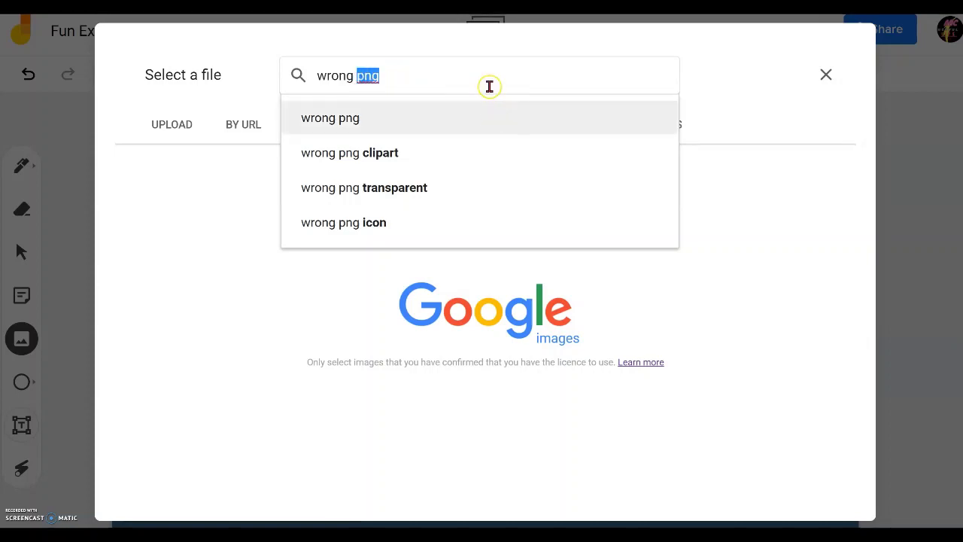
{"action": "left_click", "coordinate": [334, 115]}
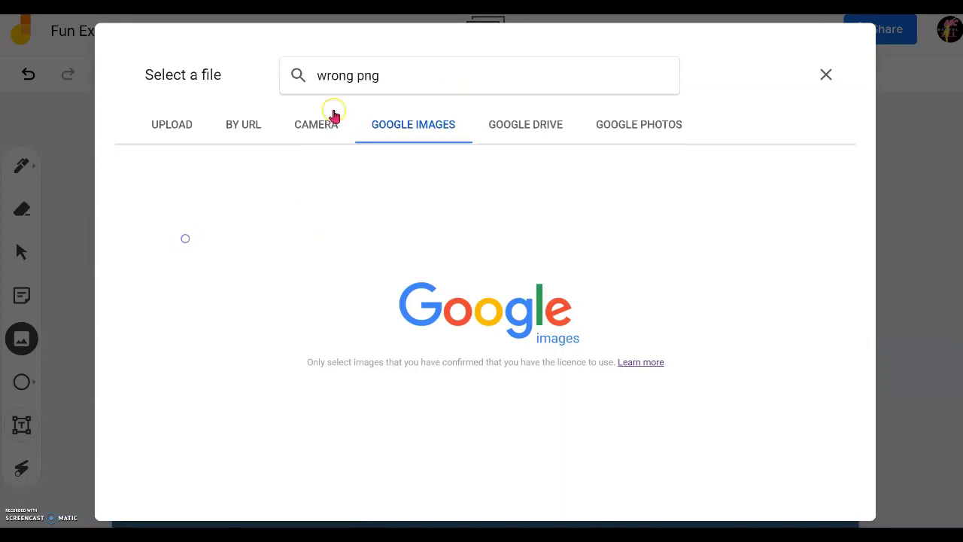
{"action": "left_click", "coordinate": [399, 79]}
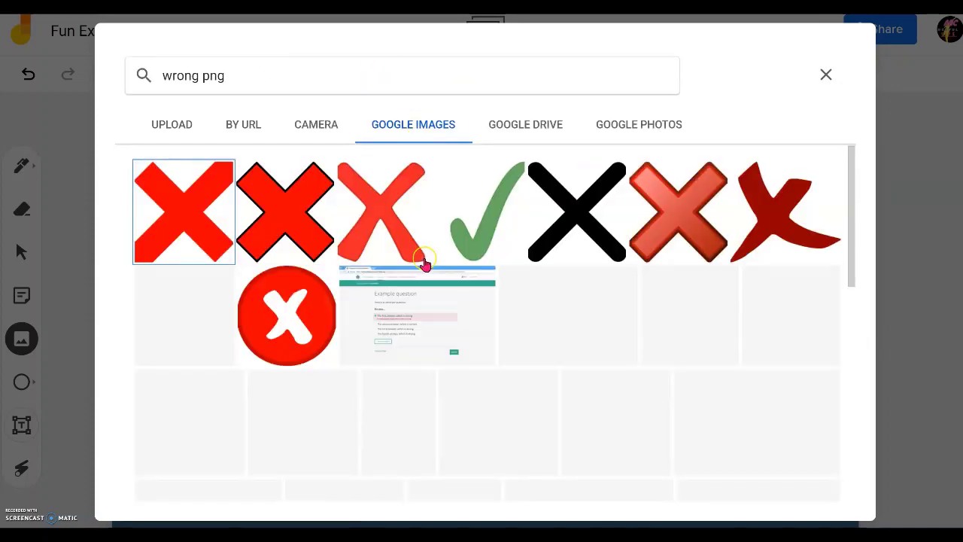
{"action": "left_click", "coordinate": [284, 218]}
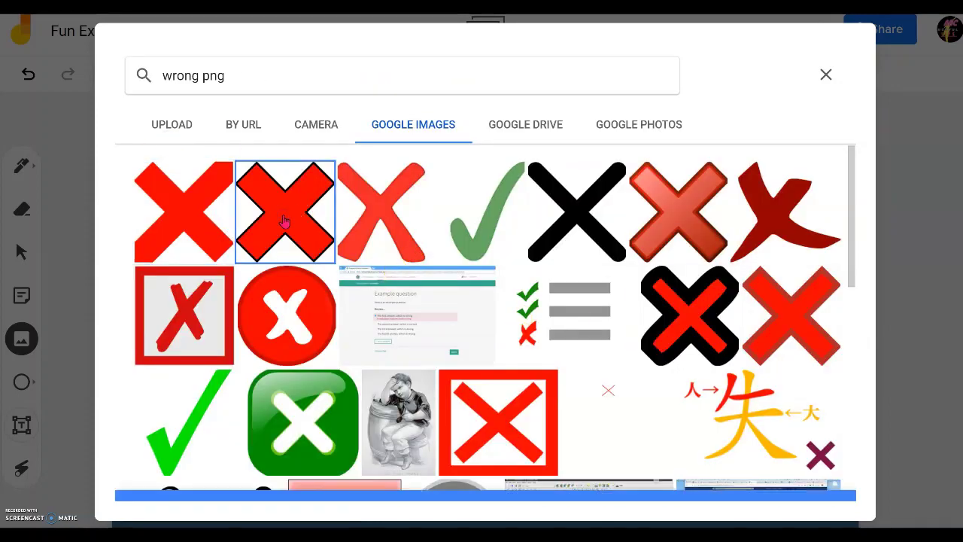
{"action": "double_click", "coordinate": [284, 219]}
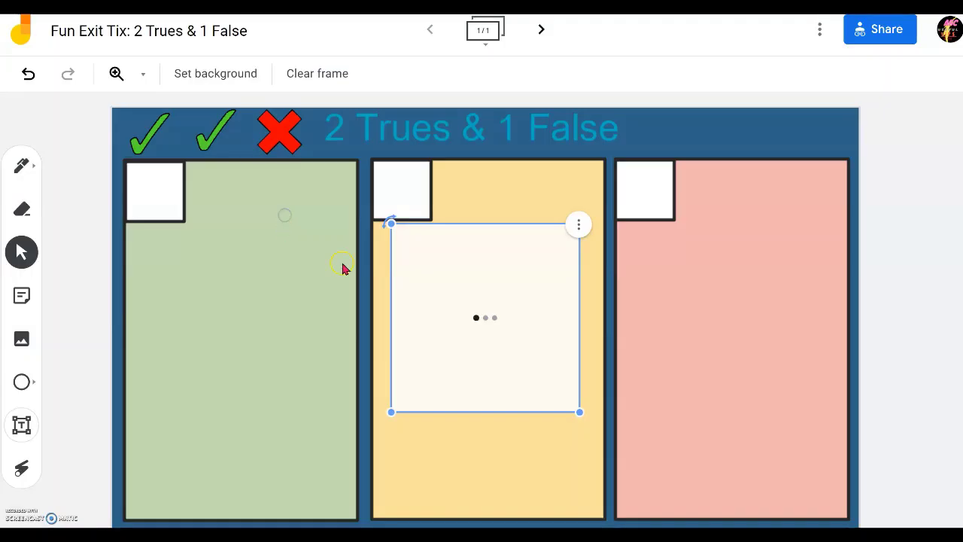
Step: Shrink the inserted cross and place it exactly over the cross in the header
{"action": "left_click", "coordinate": [161, 384]}
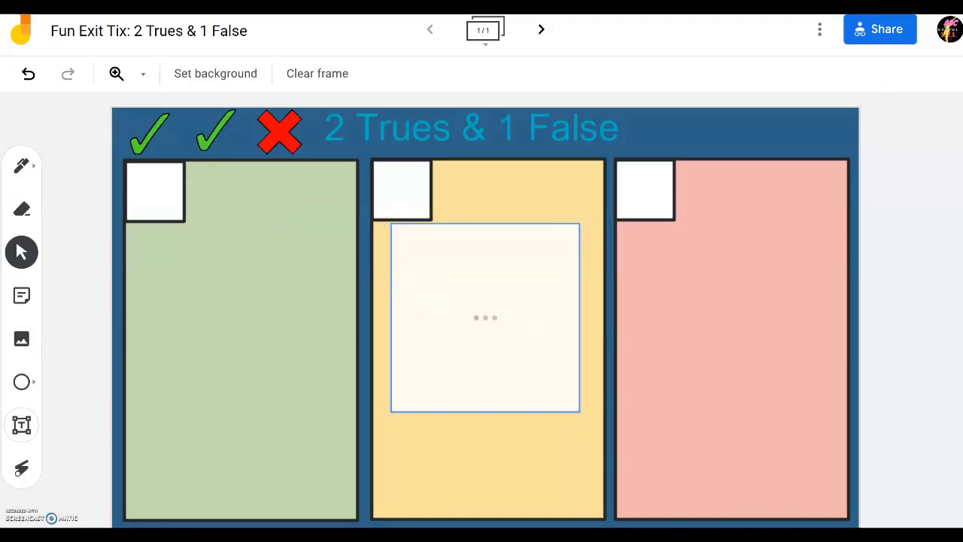
{"action": "left_click", "coordinate": [568, 398]}
{"action": "left_click_drag", "start_coordinate": [577, 411], "coordinate": [279, 128]}
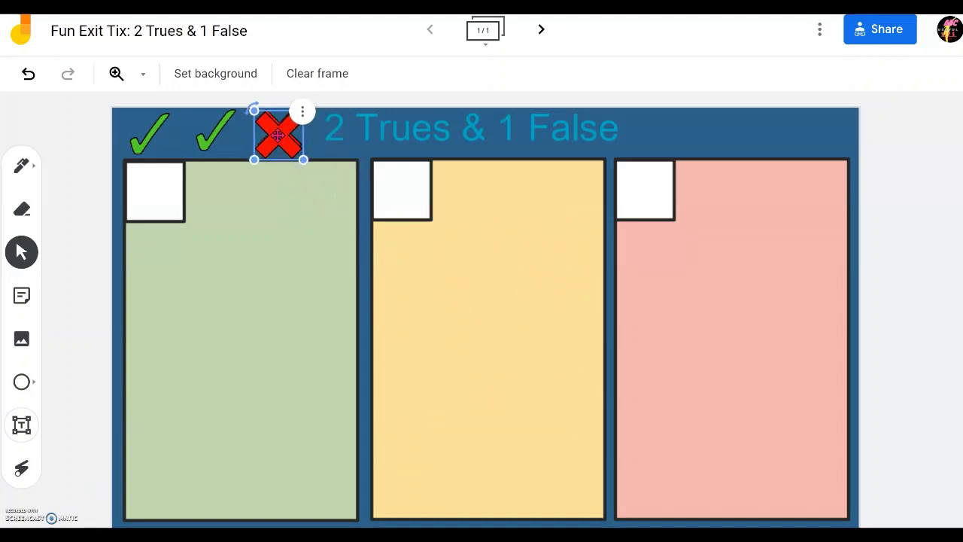
Step: Insert the black-outlined green tick from a "tick png" image search, and shrink it onto the first tick in the header
{"action": "left_click", "coordinate": [25, 361]}
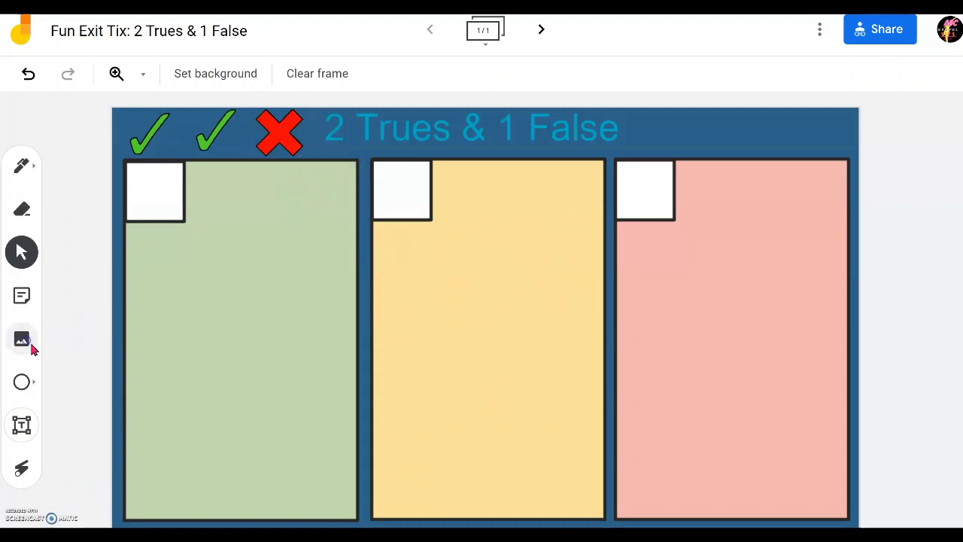
{"action": "left_click", "coordinate": [22, 340]}
{"action": "left_click_drag", "start_coordinate": [199, 77], "coordinate": [143, 75]}
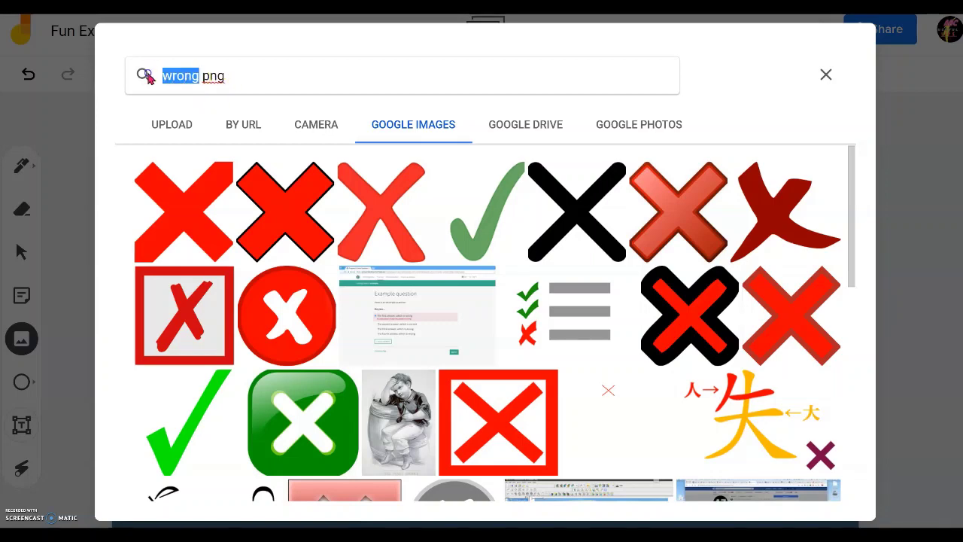
{"action": "type", "text": "ticks"}
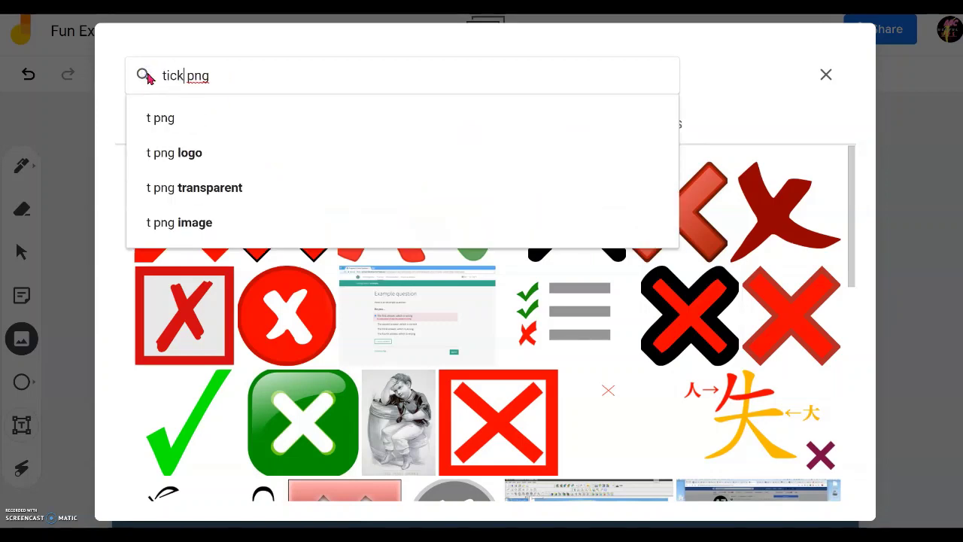
{"action": "key", "text": "BackSpace"}
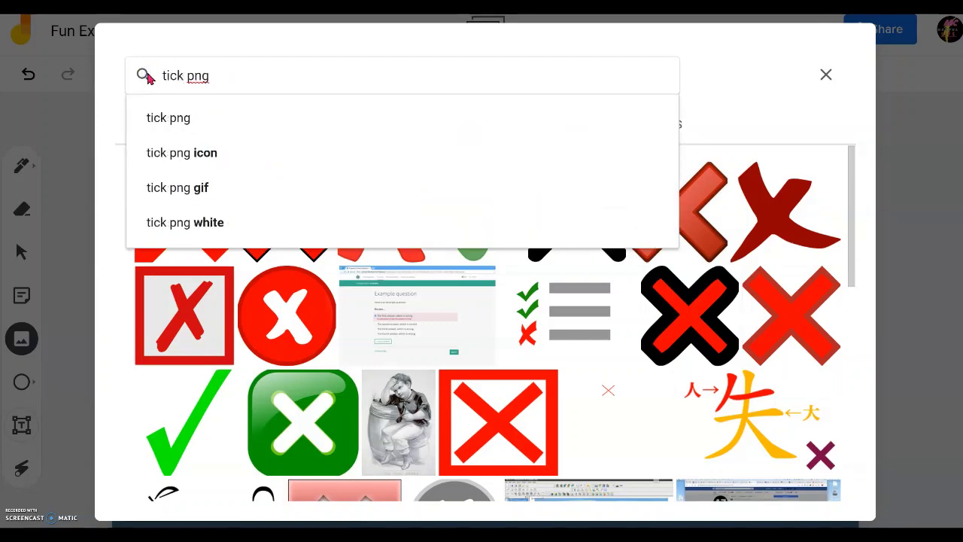
{"action": "key", "text": "Return"}
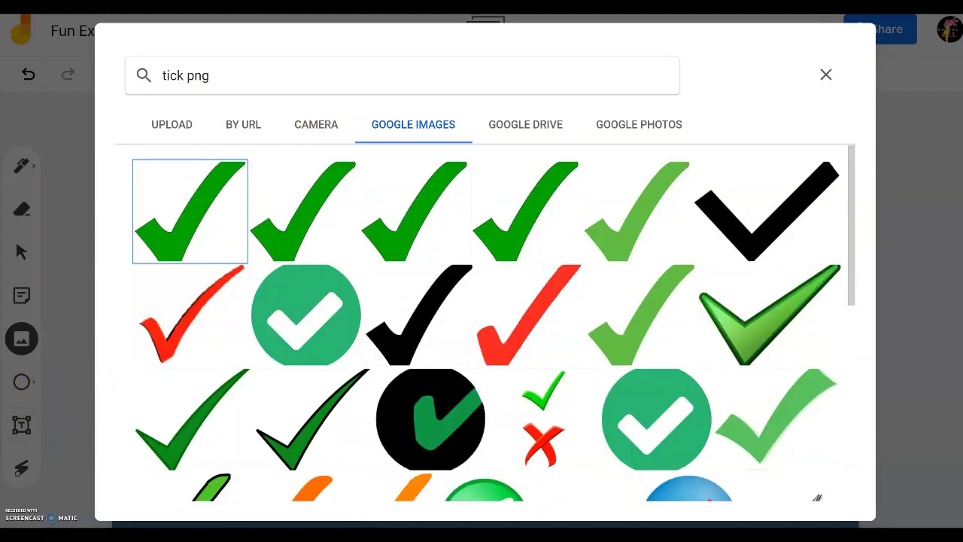
{"action": "scroll", "coordinate": [209, 368], "scroll_direction": "down", "scroll_amount": 2}
{"action": "left_click", "coordinate": [165, 342]}
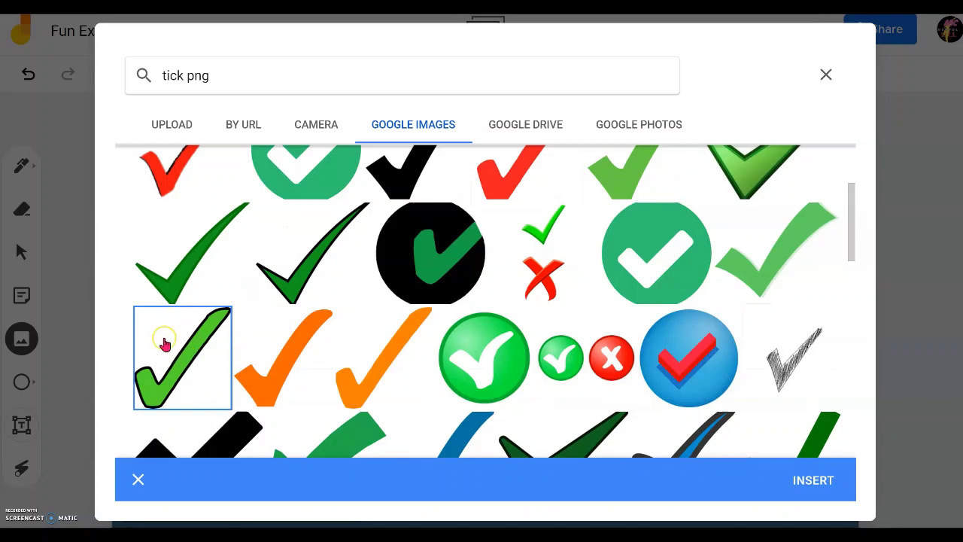
{"action": "double_click", "coordinate": [172, 357]}
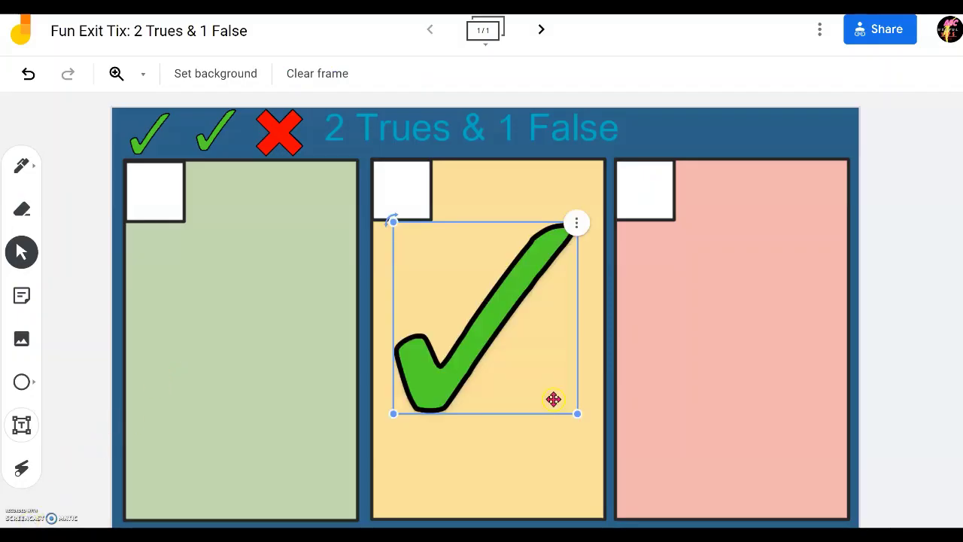
{"action": "left_click_drag", "start_coordinate": [577, 413], "coordinate": [154, 131]}
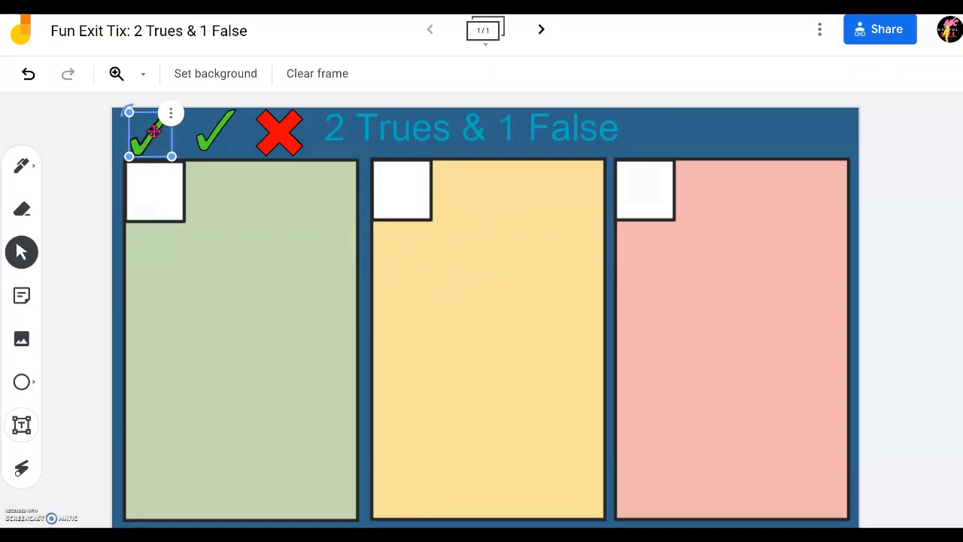
Step: Duplicate the small green tick and place the copy over the second tick in the header
{"action": "left_click", "coordinate": [172, 113]}
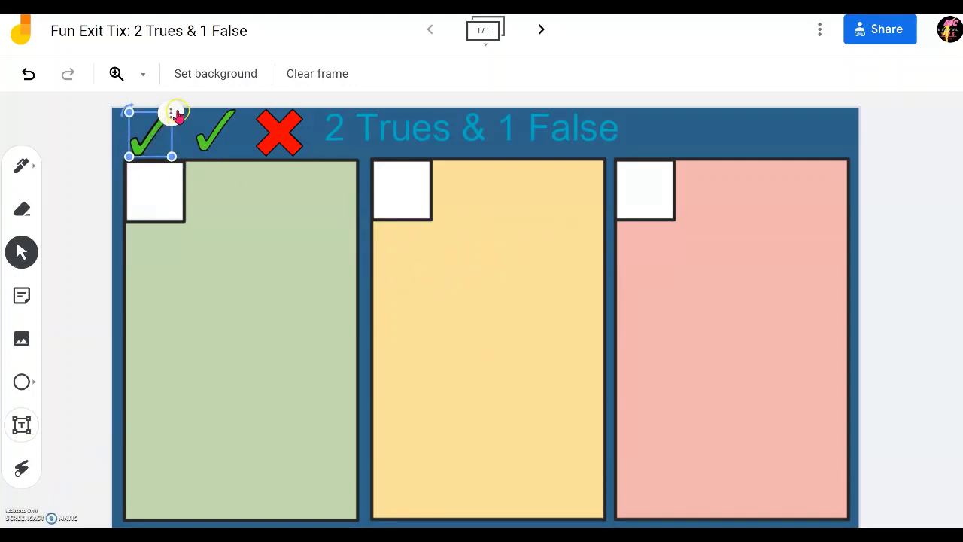
{"action": "left_click", "coordinate": [173, 113]}
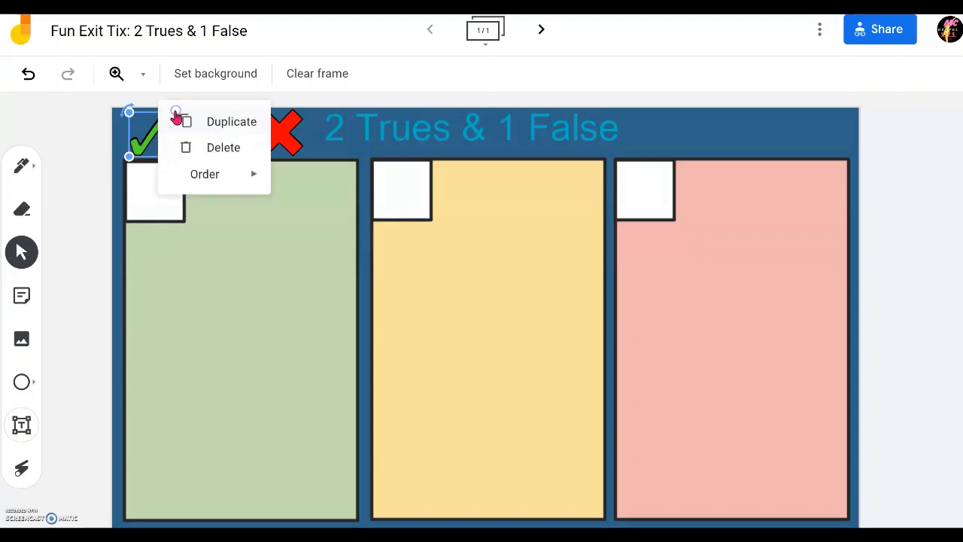
{"action": "left_click", "coordinate": [231, 122]}
{"action": "left_click_drag", "start_coordinate": [159, 139], "coordinate": [216, 134]}
{"action": "left_click", "coordinate": [208, 183]}
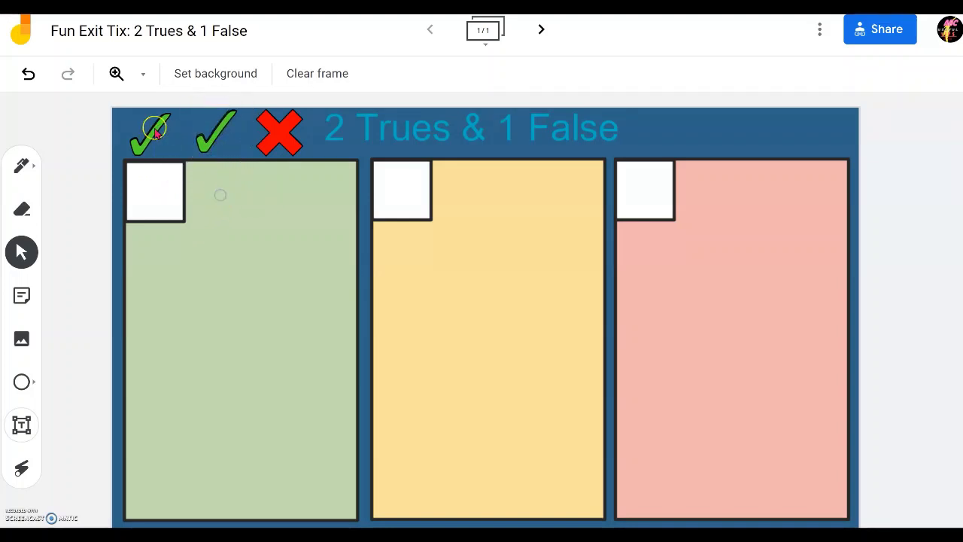
{"action": "left_click", "coordinate": [199, 131]}
{"action": "left_click", "coordinate": [322, 144]}
{"action": "left_click", "coordinate": [279, 133]}
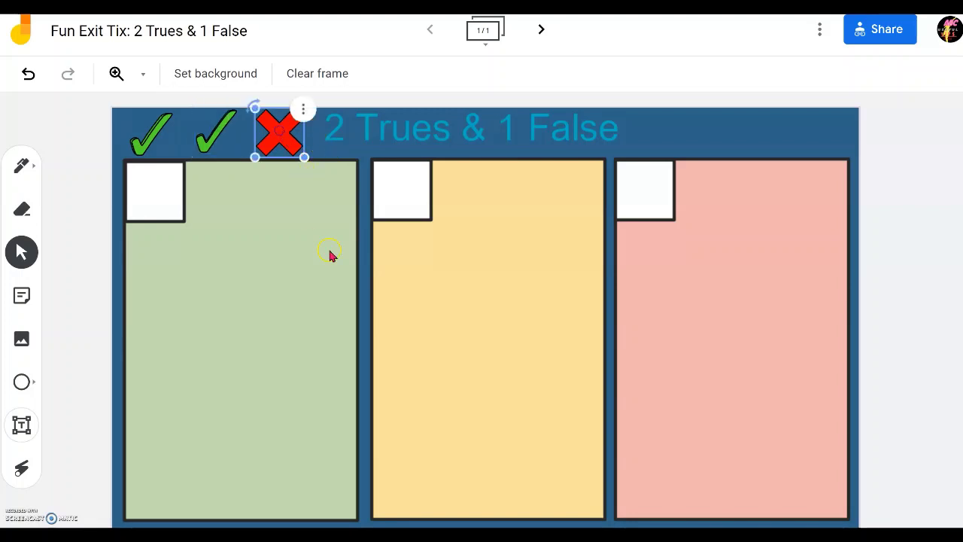
{"action": "left_click", "coordinate": [321, 214]}
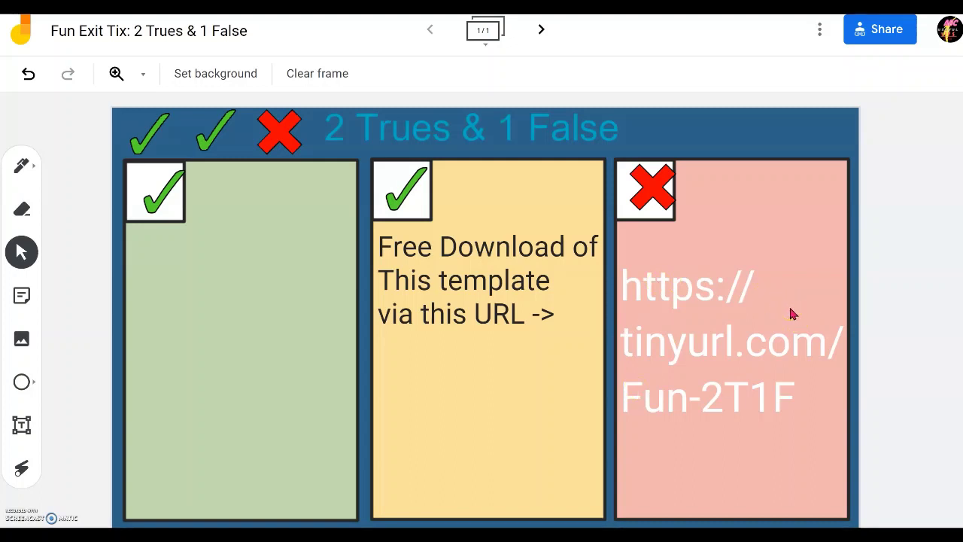
{"action": "left_click", "coordinate": [269, 443]}
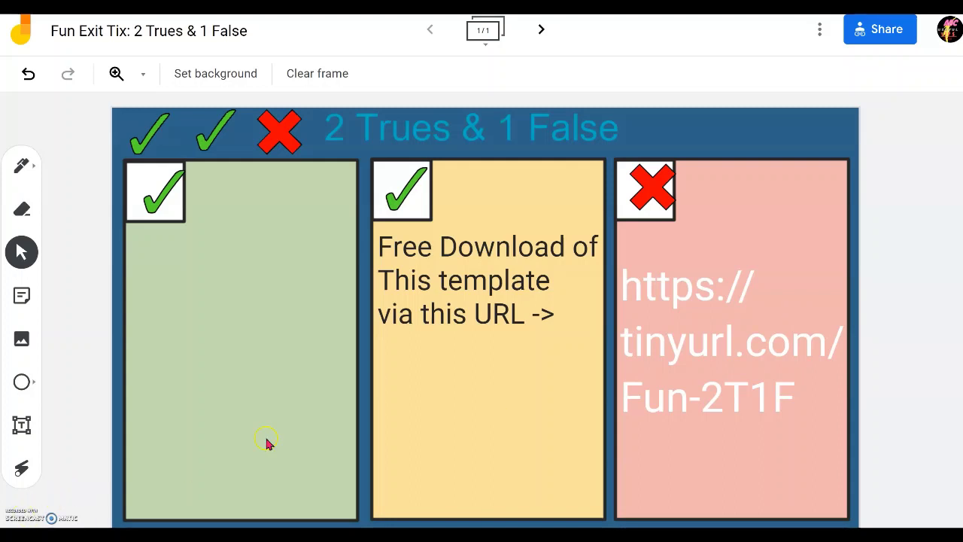